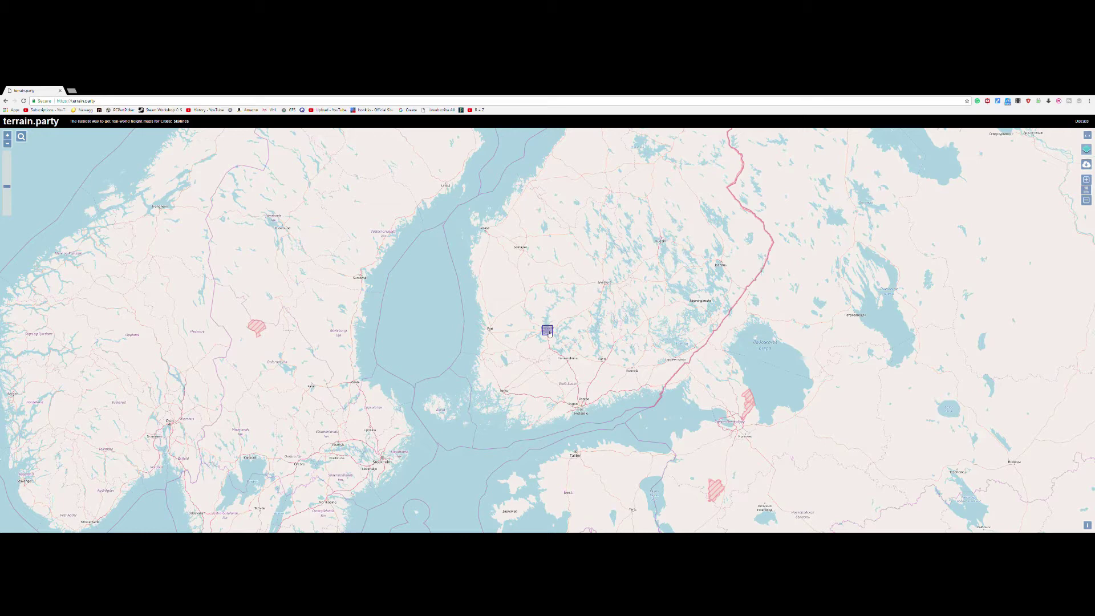
# Move the terrain.party map from Finland across to North America and zoom in on Missoula, Montana
pyautogui.scroll(-1, 549, 332)
pyautogui.scroll(4, 549, 332)
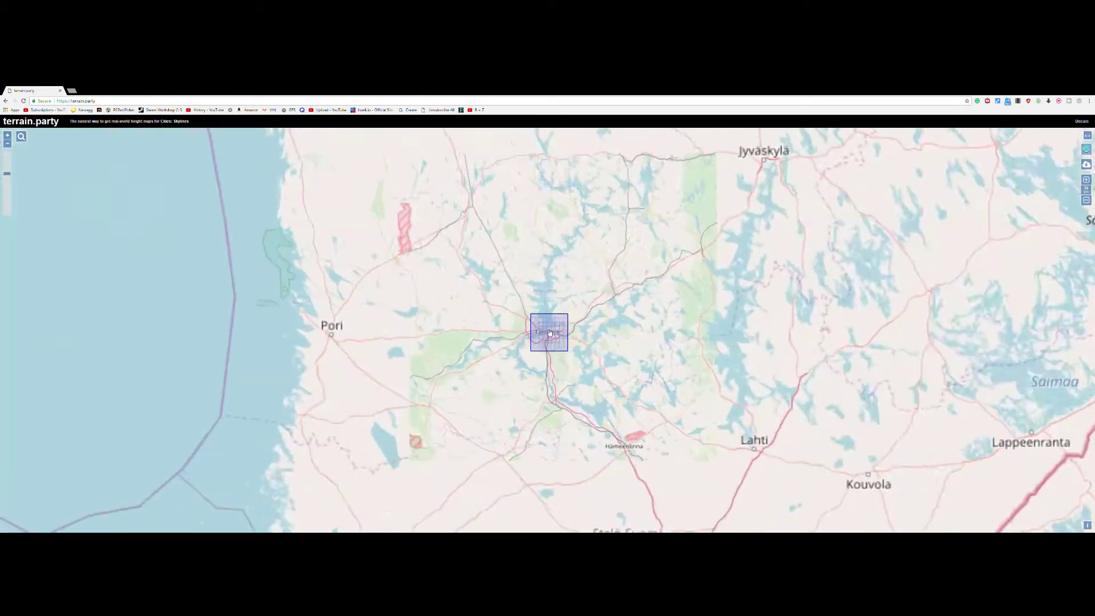
pyautogui.scroll(1, 549, 332)
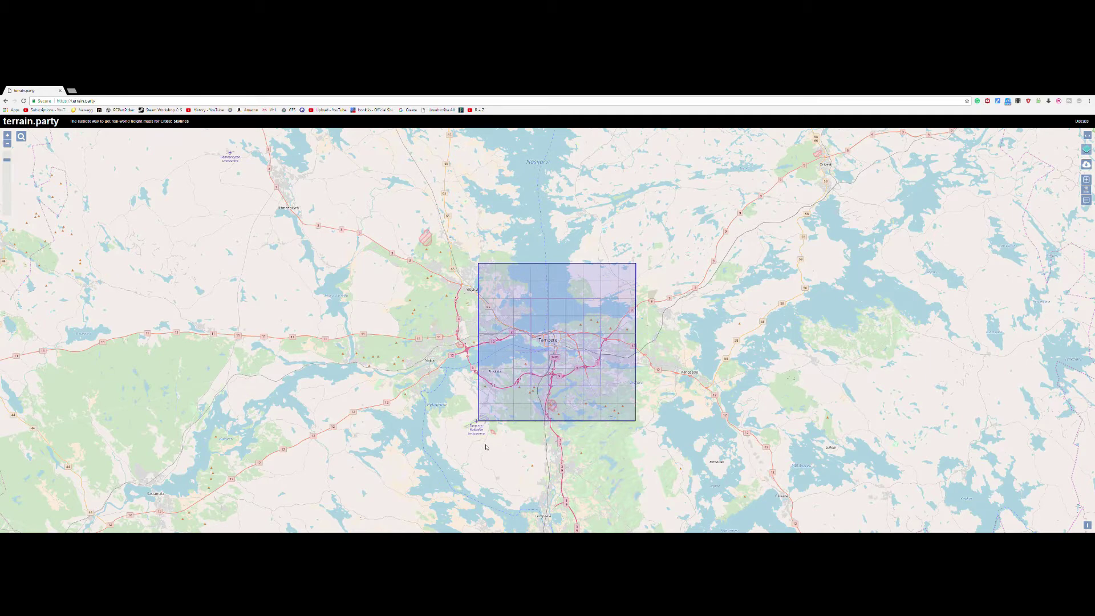
pyautogui.moveTo(567, 326); pyautogui.dragTo(697, 321)
pyautogui.scroll(-3, 541, 339)
pyautogui.scroll(-2, 543, 342)
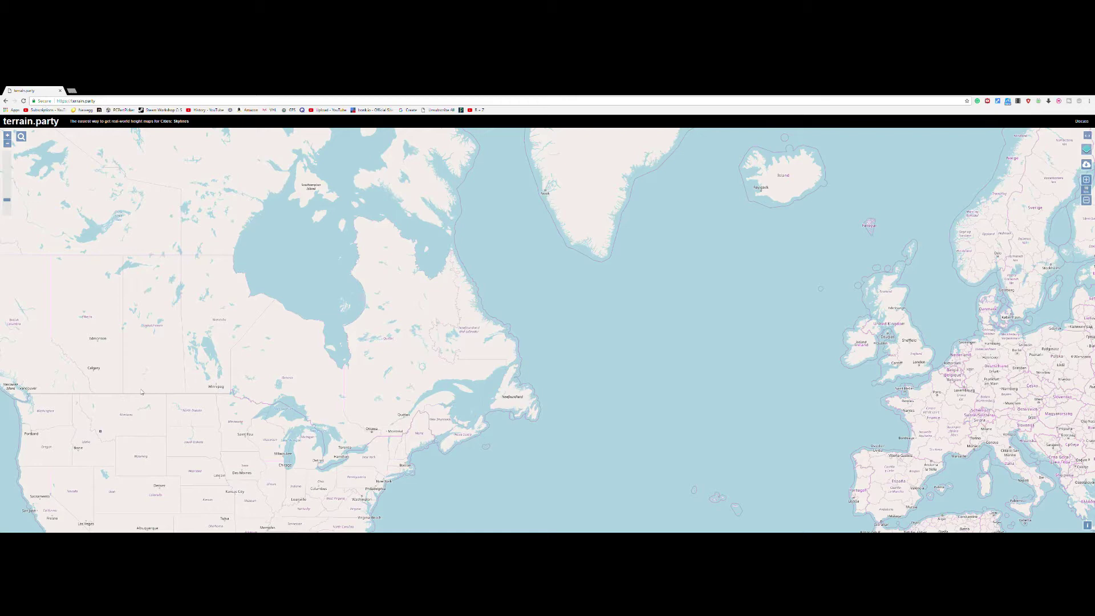
pyautogui.moveTo(141, 392); pyautogui.dragTo(462, 328)
pyautogui.scroll(3, 485, 346)
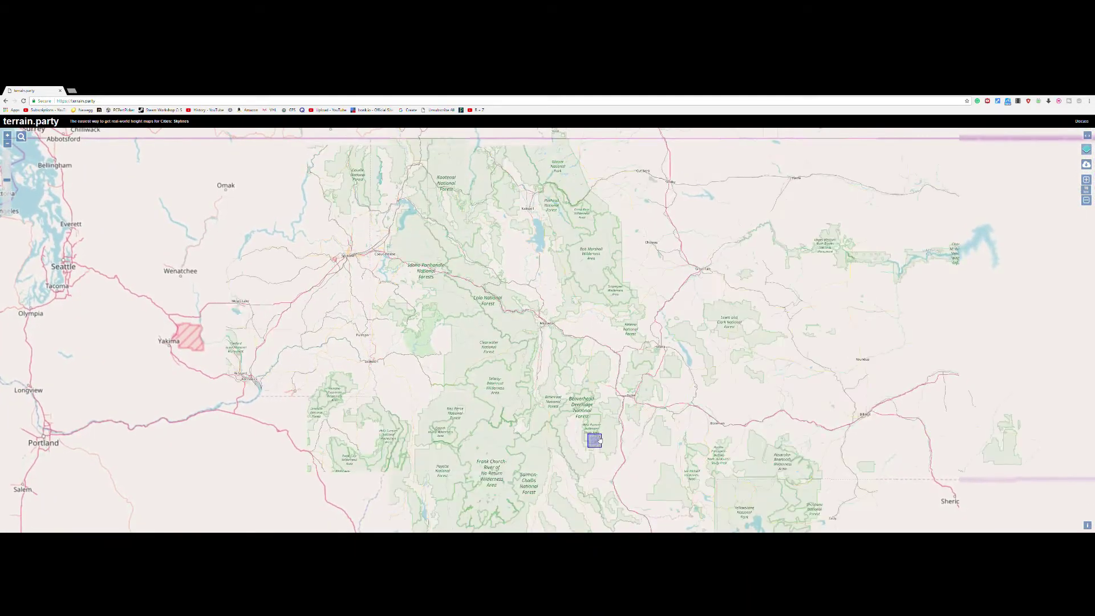
pyautogui.scroll(-3, 549, 308)
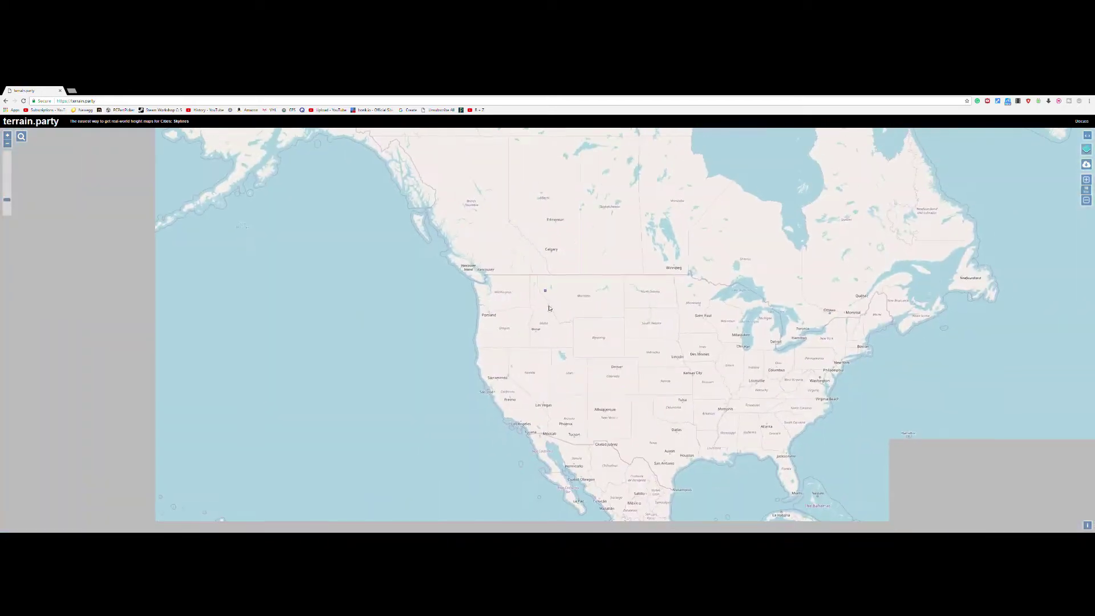
pyautogui.scroll(5, 549, 308)
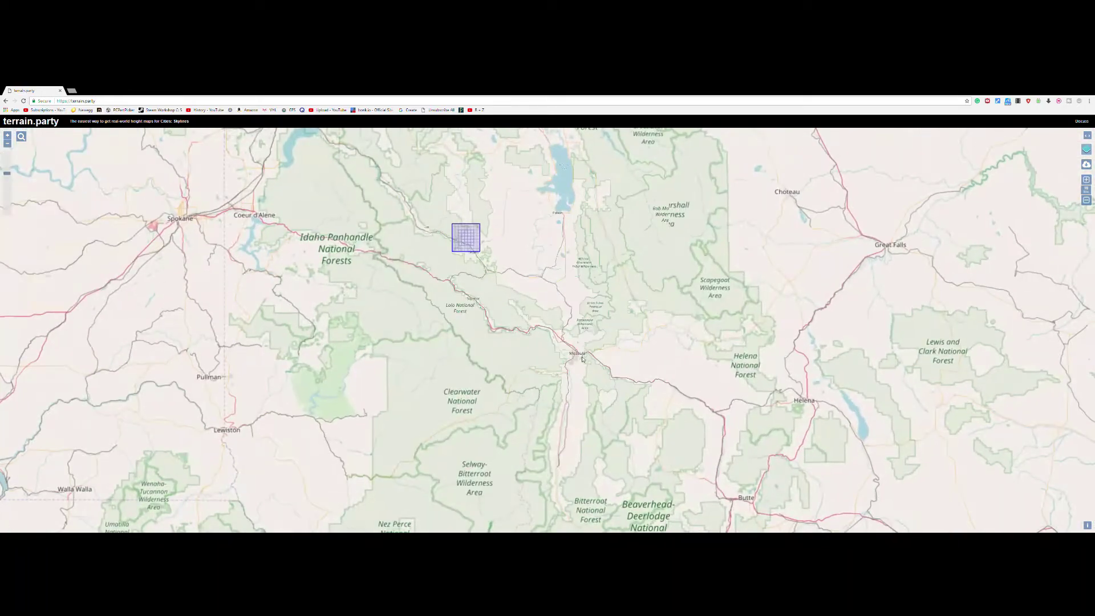
pyautogui.scroll(2, 583, 358)
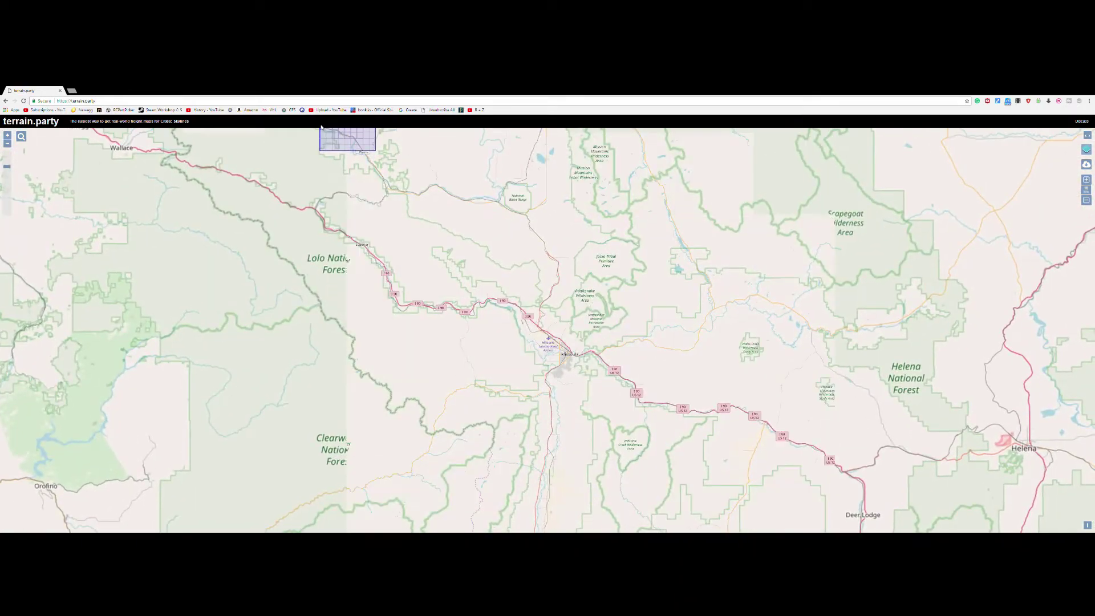
# Position the selection square over the I-90 river valley just northwest of Missoula
pyautogui.moveTo(321, 128); pyautogui.dragTo(547, 362)
pyautogui.scroll(2, 547, 362)
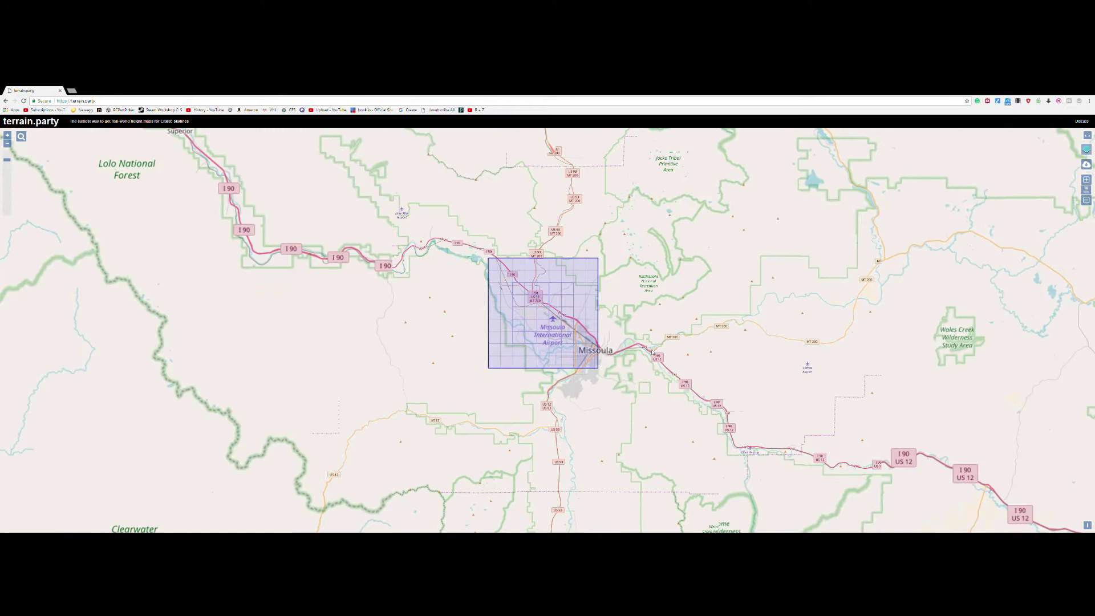
pyautogui.scroll(2, 630, 338)
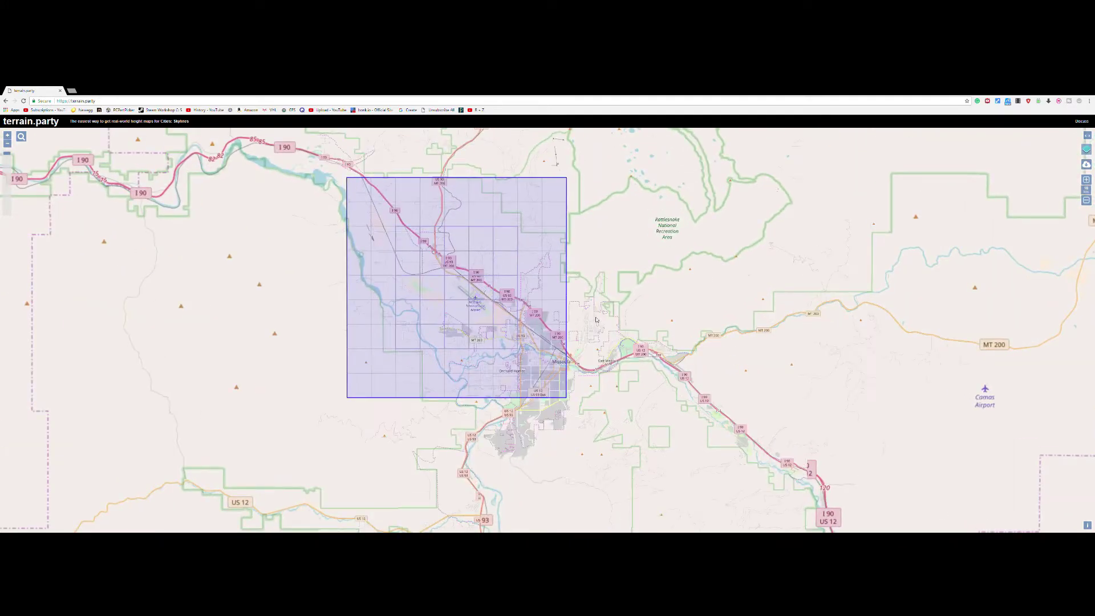
pyautogui.scroll(-4, 596, 319)
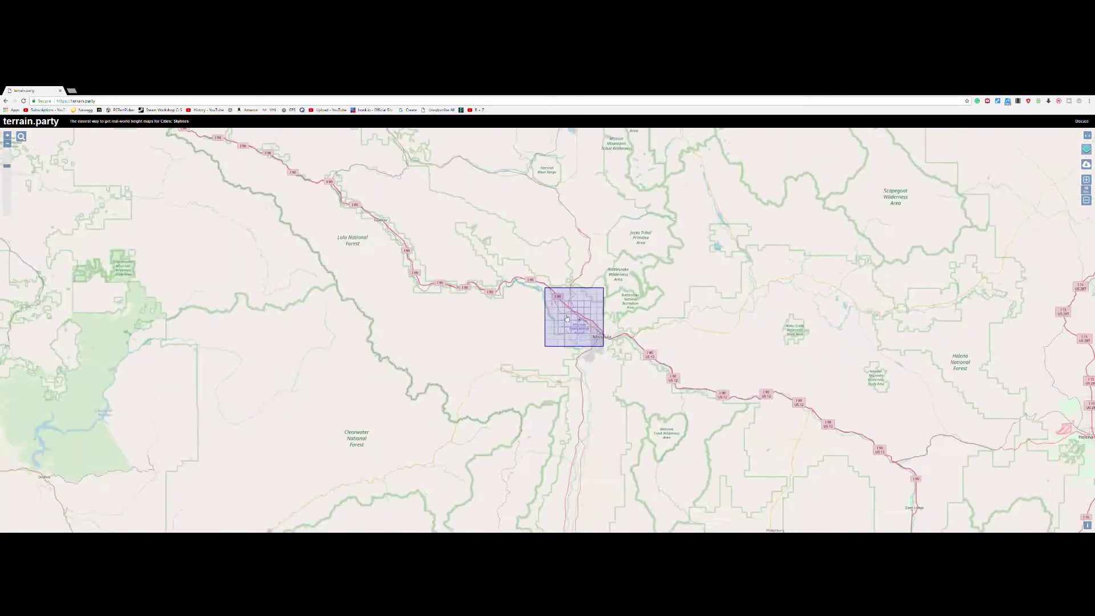
pyautogui.moveTo(566, 318); pyautogui.dragTo(494, 294)
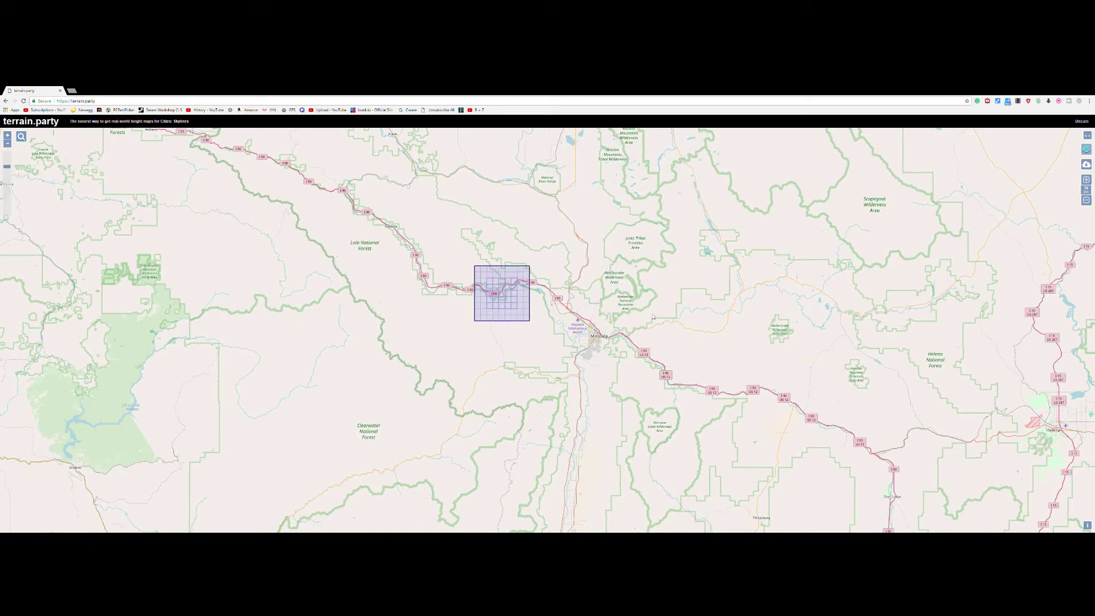
pyautogui.moveTo(550, 285); pyautogui.dragTo(644, 292)
pyautogui.scroll(1, 669, 290)
pyautogui.moveTo(517, 291); pyautogui.dragTo(526, 243)
pyautogui.moveTo(758, 356); pyautogui.dragTo(599, 310)
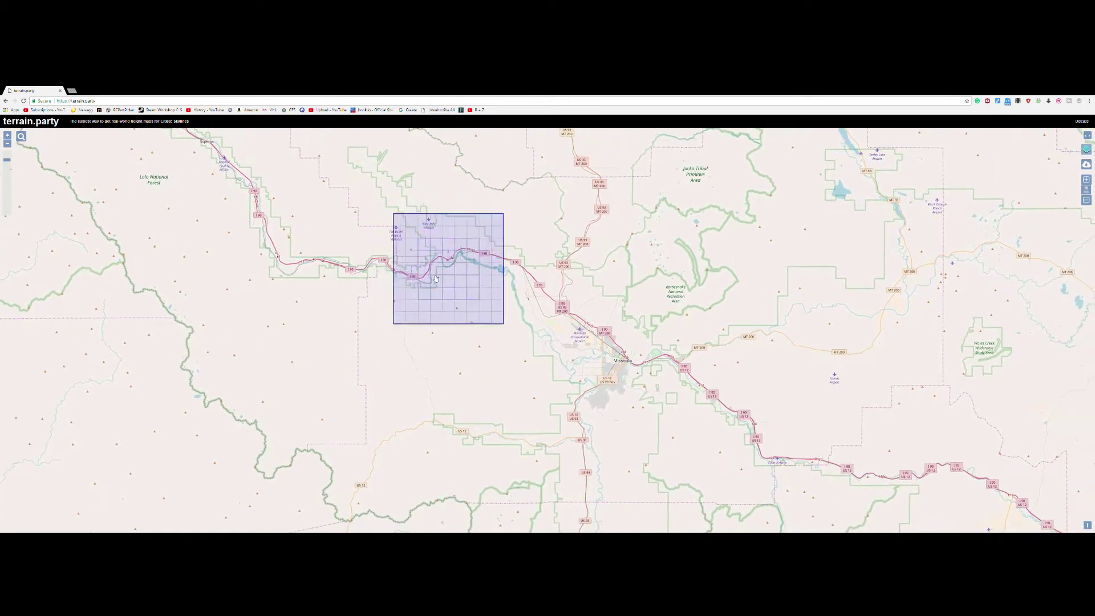
pyautogui.moveTo(401, 260); pyautogui.dragTo(565, 305)
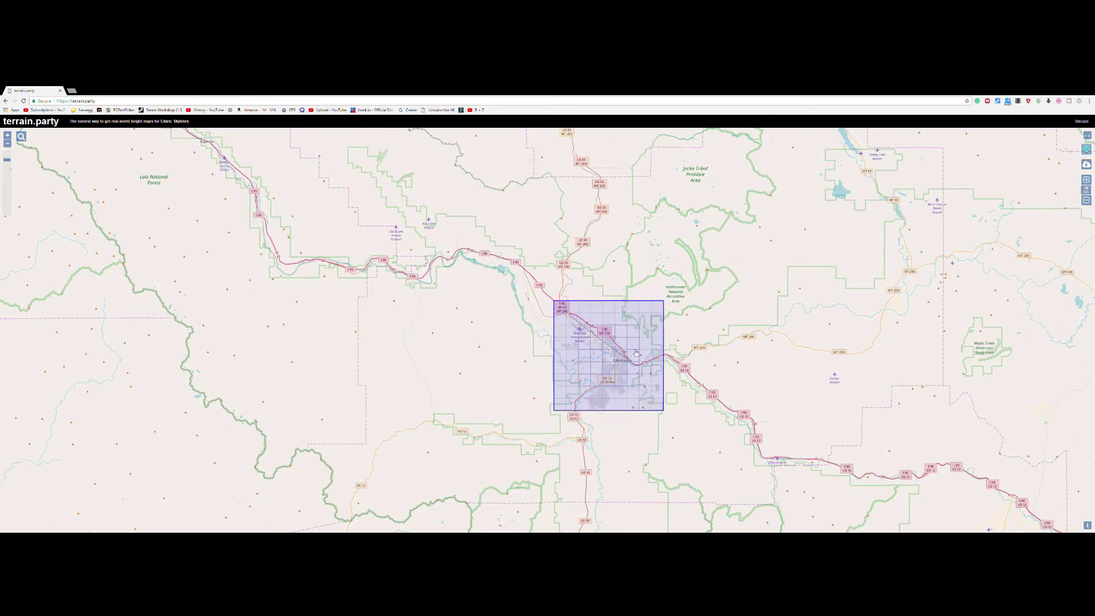
pyautogui.moveTo(636, 352); pyautogui.dragTo(435, 283)
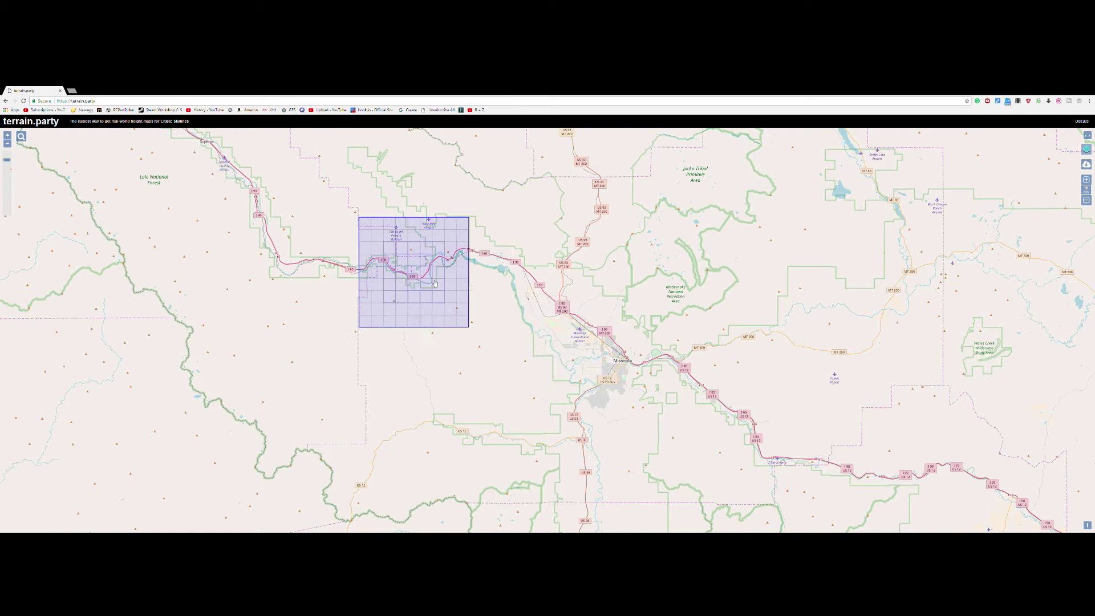
# Export the selected area as 'Missoula Mountains' and download its height-map zip
pyautogui.click(1087, 164)
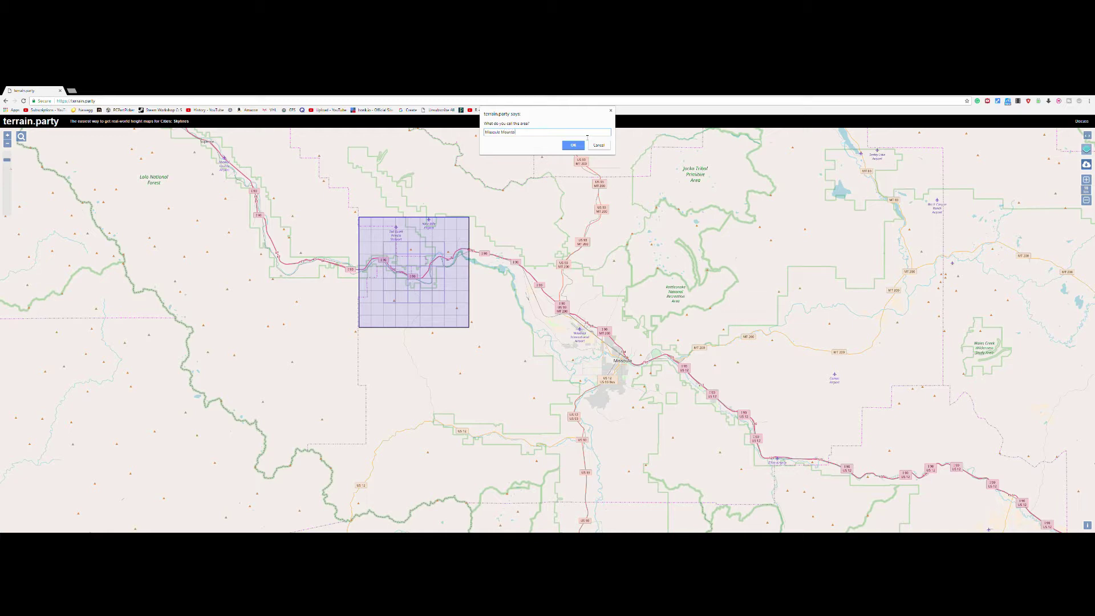
pyautogui.click(573, 146)
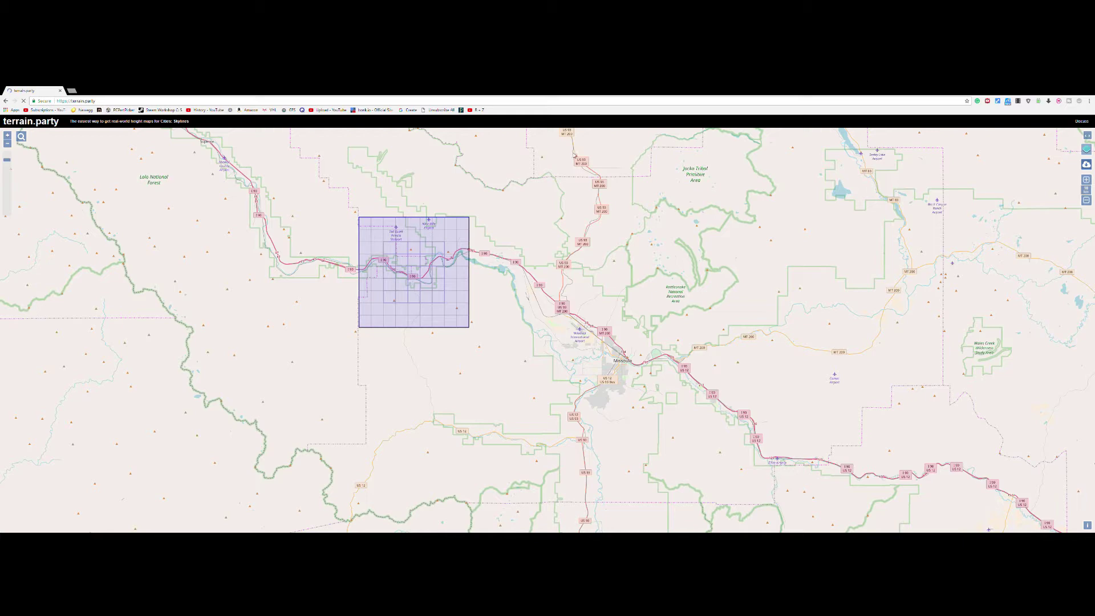
pyautogui.scroll(-1, 545, 299)
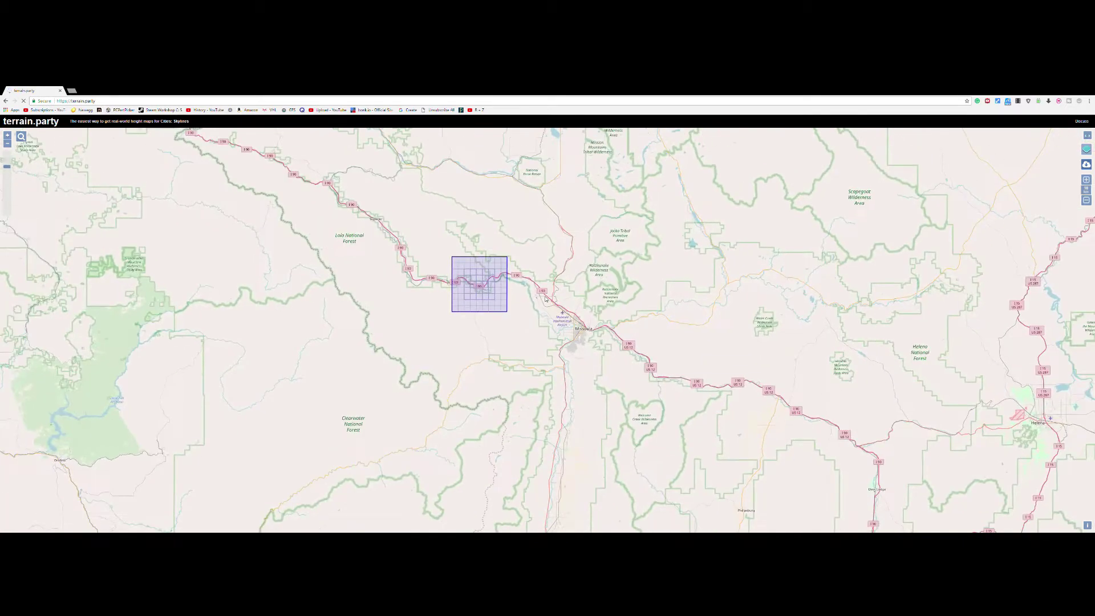
pyautogui.scroll(1, 545, 298)
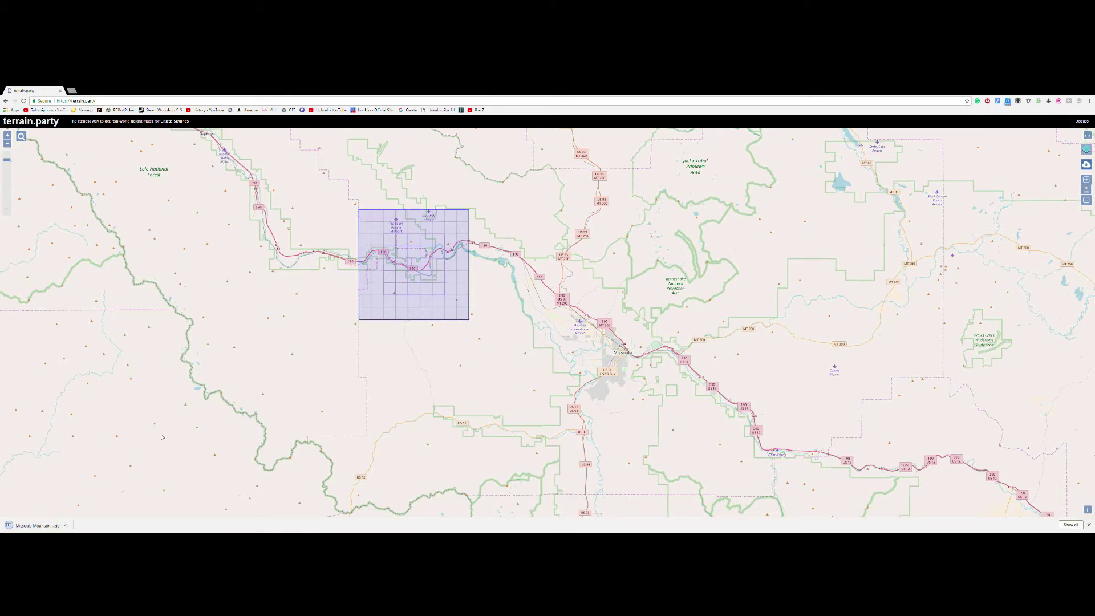
# Orbit the camera over the new, flat, empty map grid in the Map Editor
pyautogui.moveTo(556, 306); pyautogui.dragTo(668, 354)
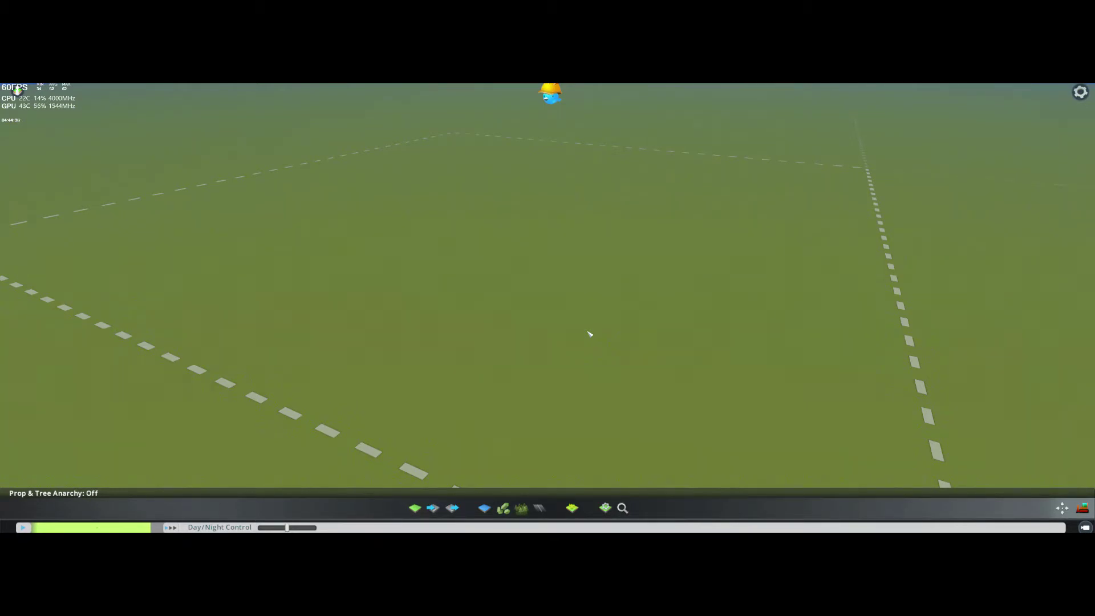
pyautogui.scroll(-5, 440, 345)
pyautogui.moveTo(441, 345); pyautogui.dragTo(552, 311, button='middle')
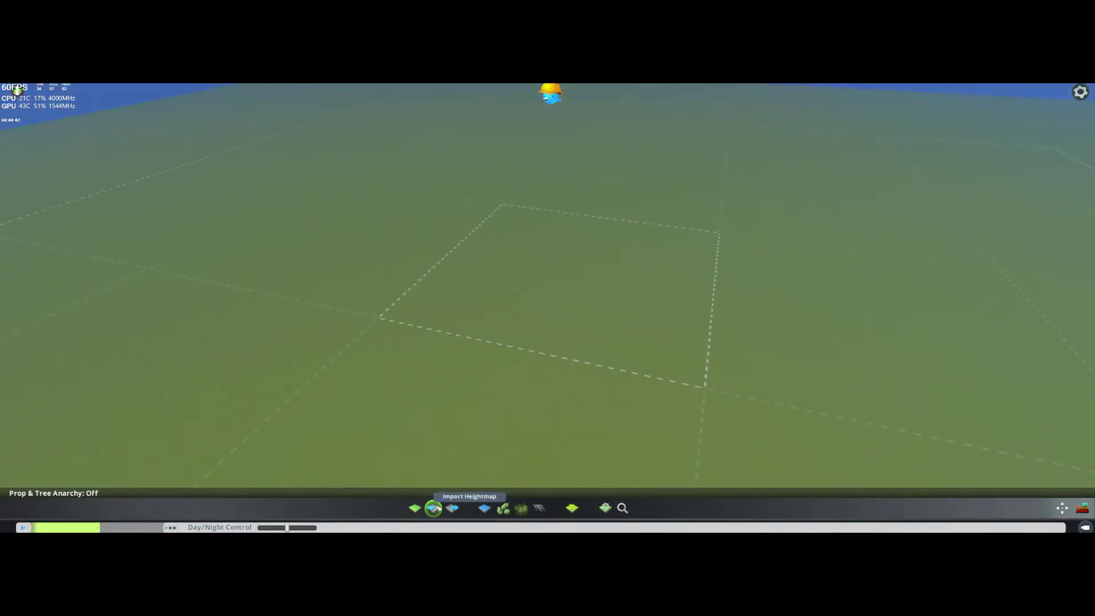
# Browse the heightmap import list to the Missoula Mountains height map and preview it
pyautogui.click(435, 508)
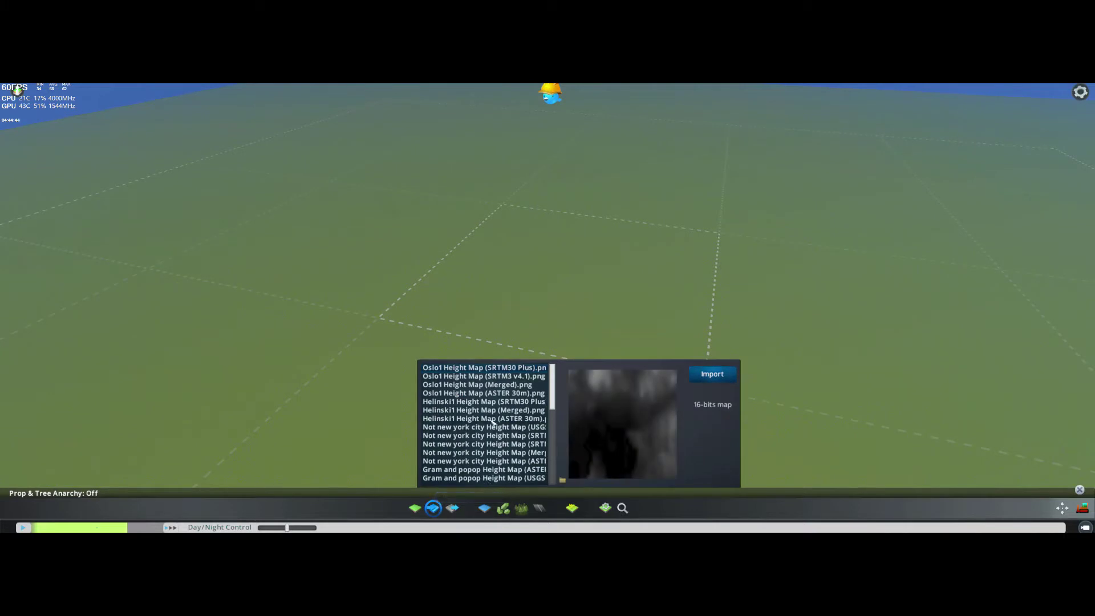
pyautogui.scroll(-8, 493, 421)
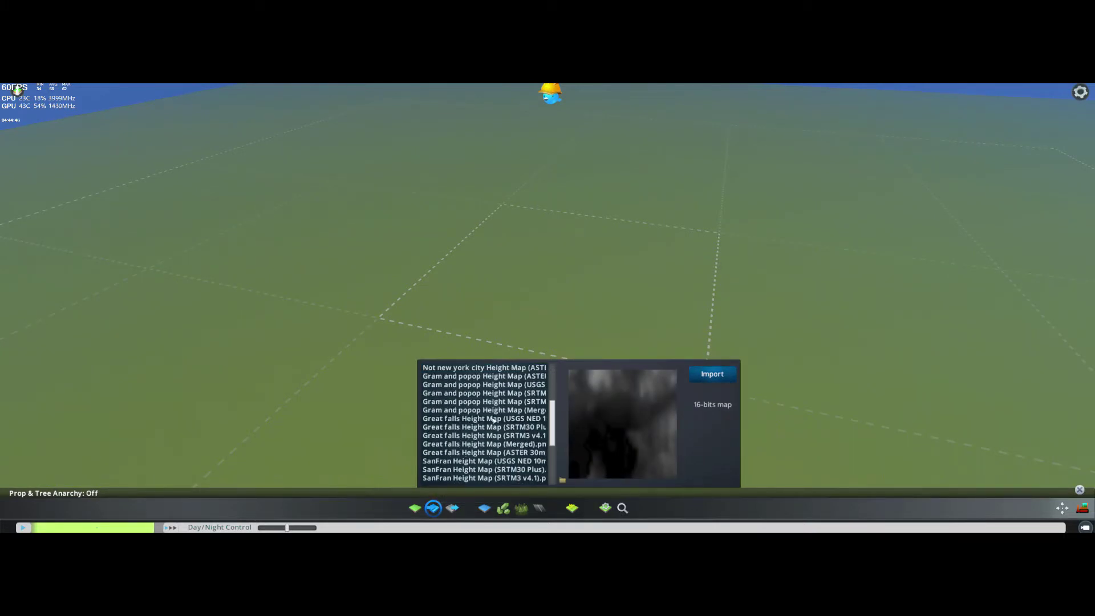
pyautogui.scroll(-3, 494, 420)
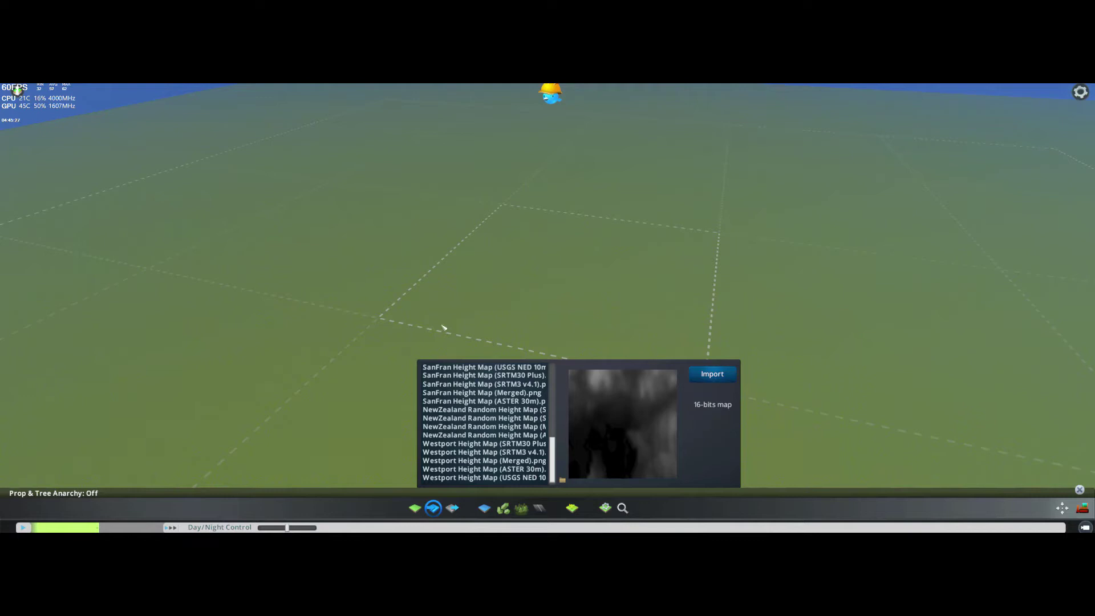
pyautogui.press('a')
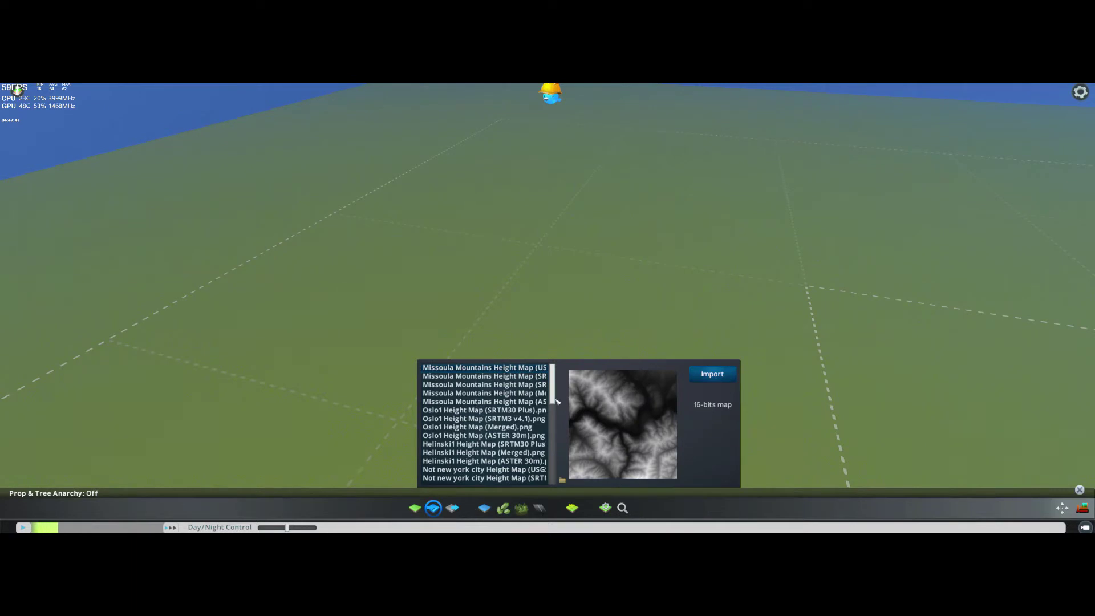
pyautogui.moveTo(557, 402); pyautogui.dragTo(553, 482)
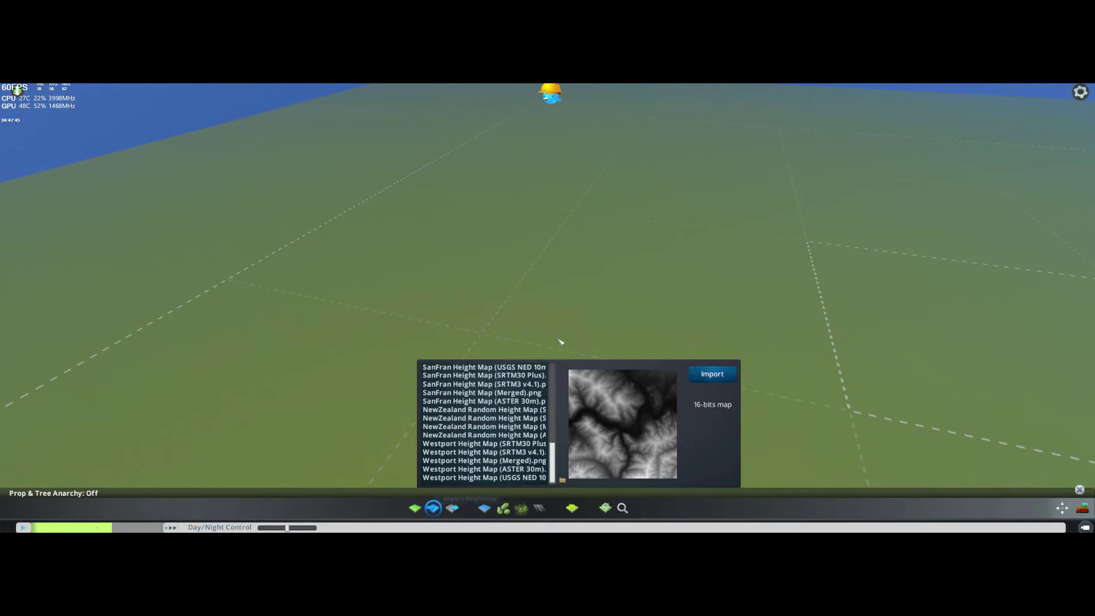
pyautogui.click(435, 510)
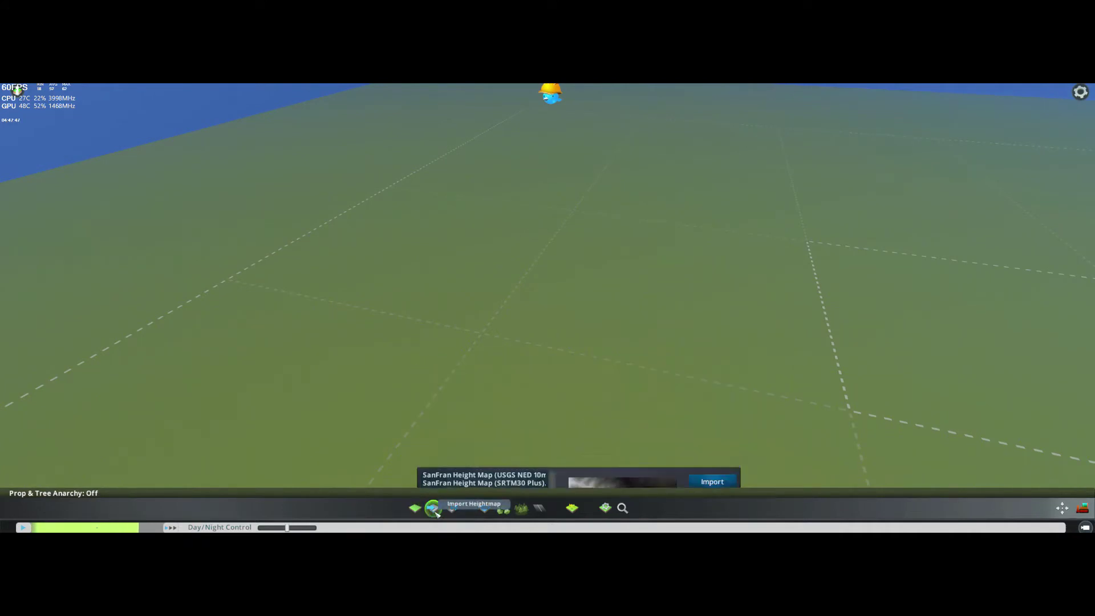
pyautogui.click(435, 511)
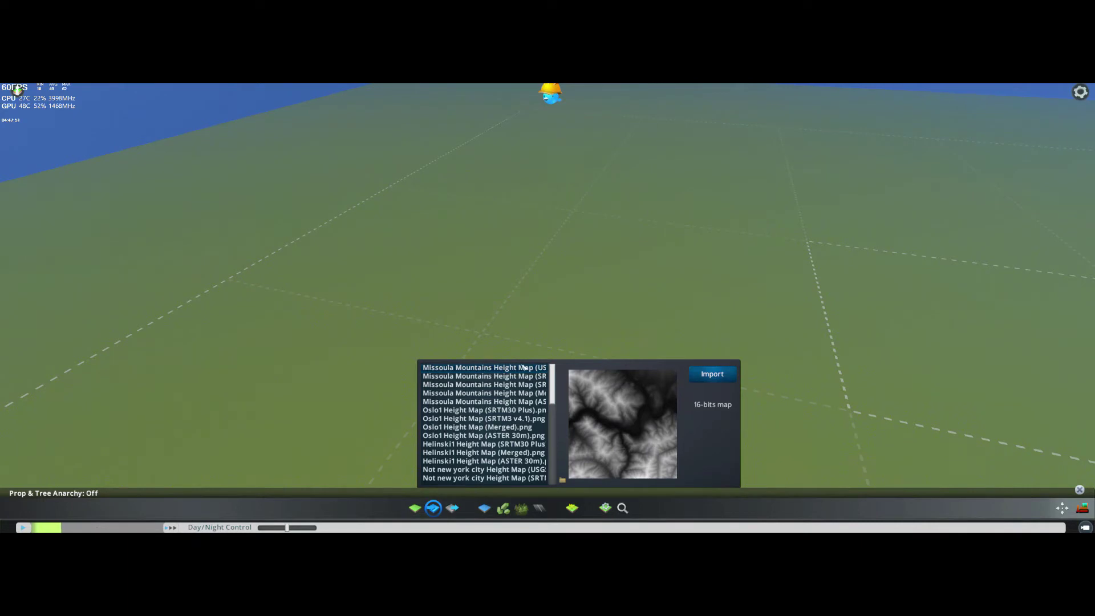
pyautogui.click(499, 402)
pyautogui.click(503, 376)
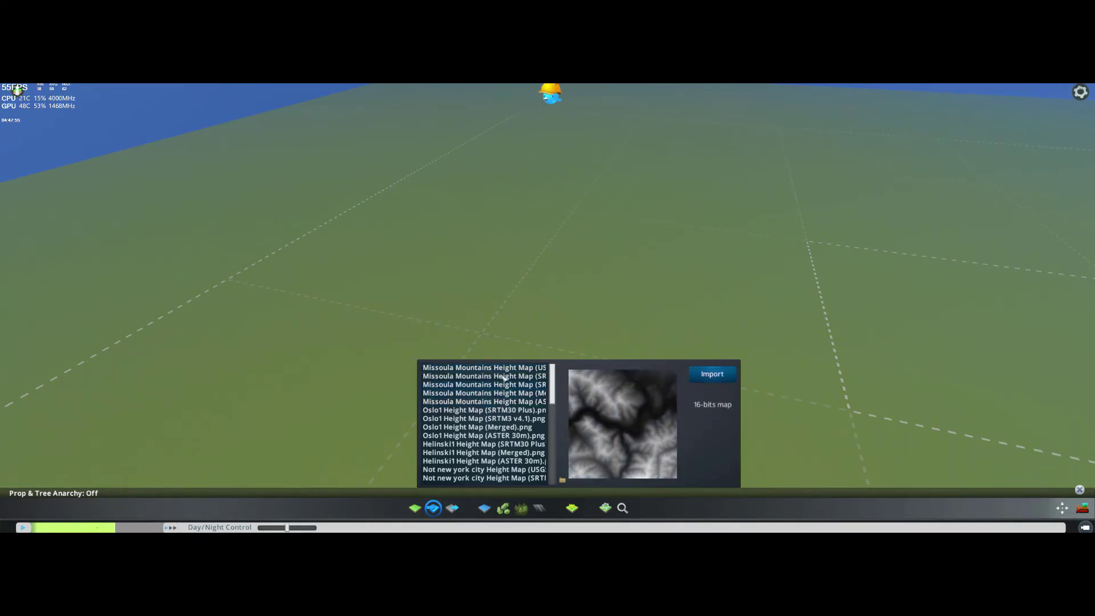
pyautogui.click(503, 404)
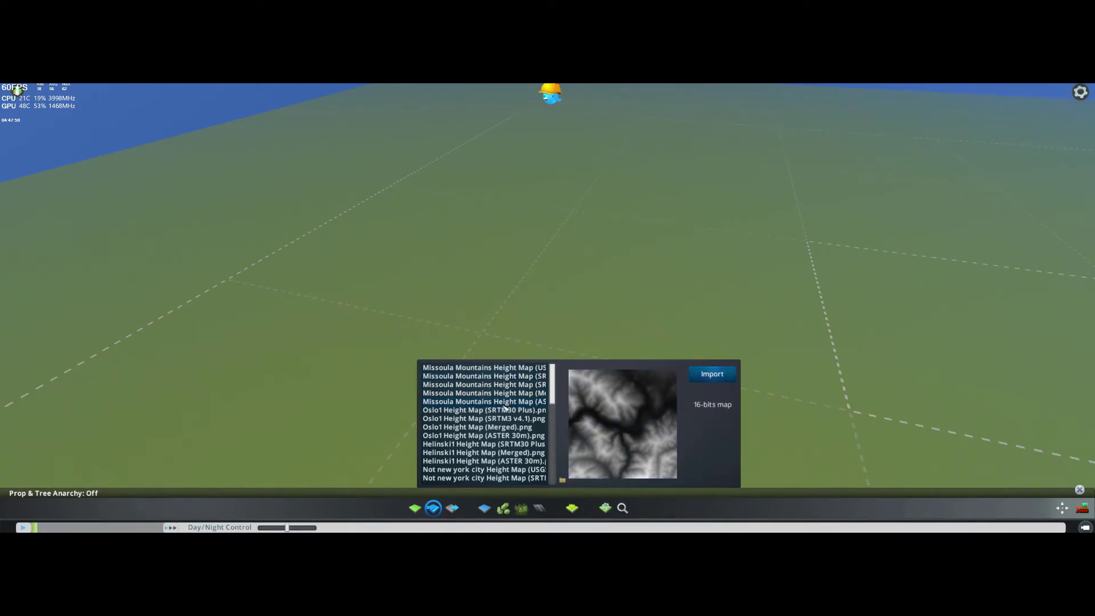
# Import the Missoula Mountains height map as terrain and close the import list
pyautogui.click(719, 381)
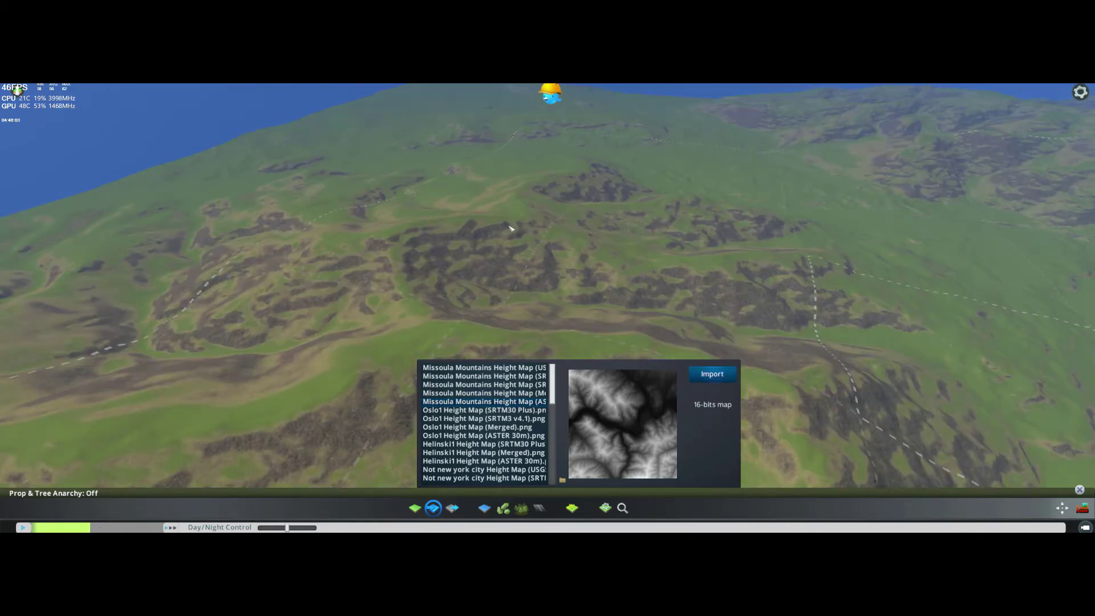
pyautogui.scroll(-10, 511, 228)
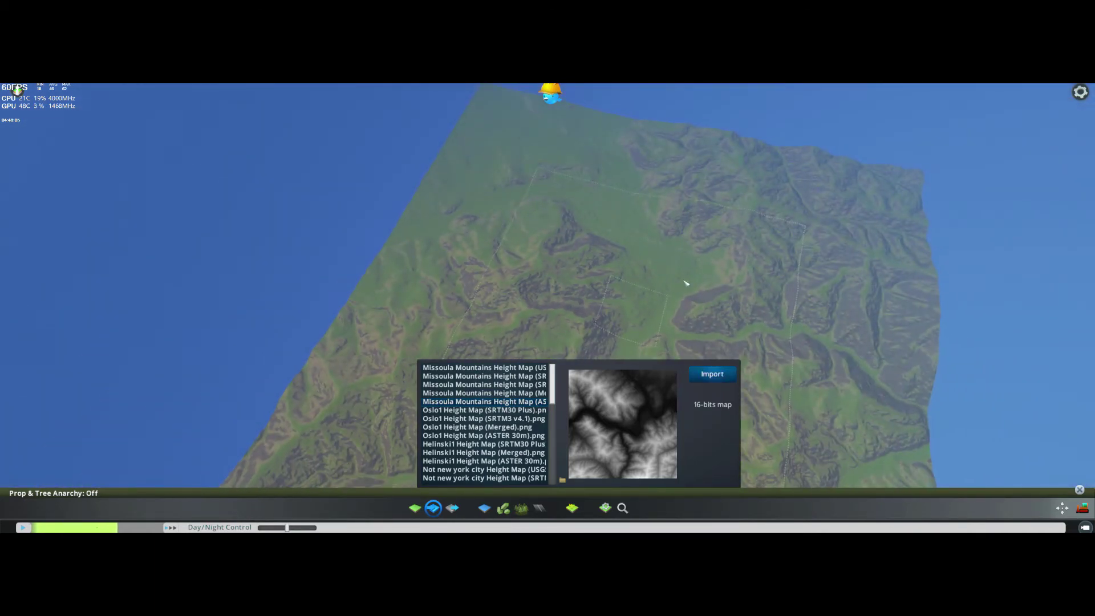
pyautogui.moveTo(686, 283); pyautogui.dragTo(552, 312, button='middle')
pyautogui.press('Escape')
# Orbit and zoom around the imported mountains and green valleys to inspect the terrain
pyautogui.scroll(5, 550, 342)
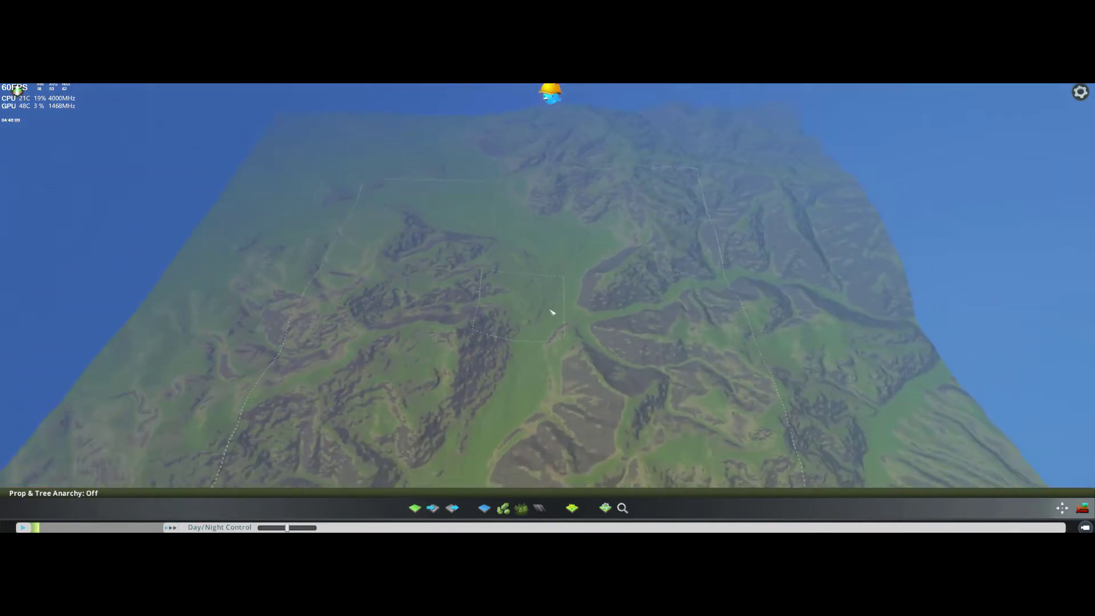
pyautogui.scroll(-3, 551, 312)
pyautogui.moveTo(614, 337); pyautogui.dragTo(890, 349, button='middle')
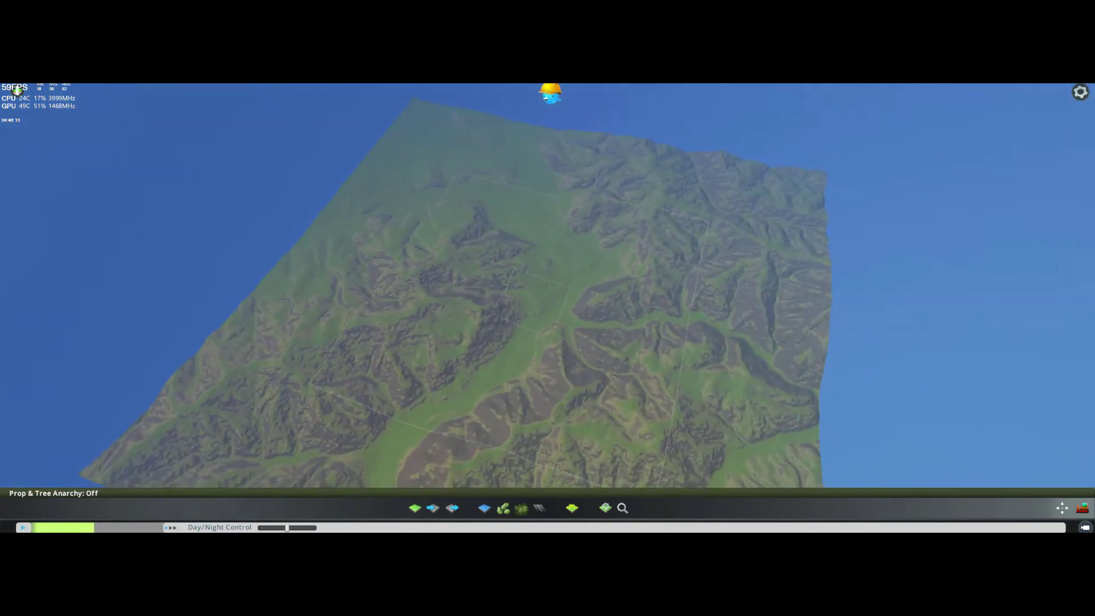
pyautogui.scroll(5, 552, 312)
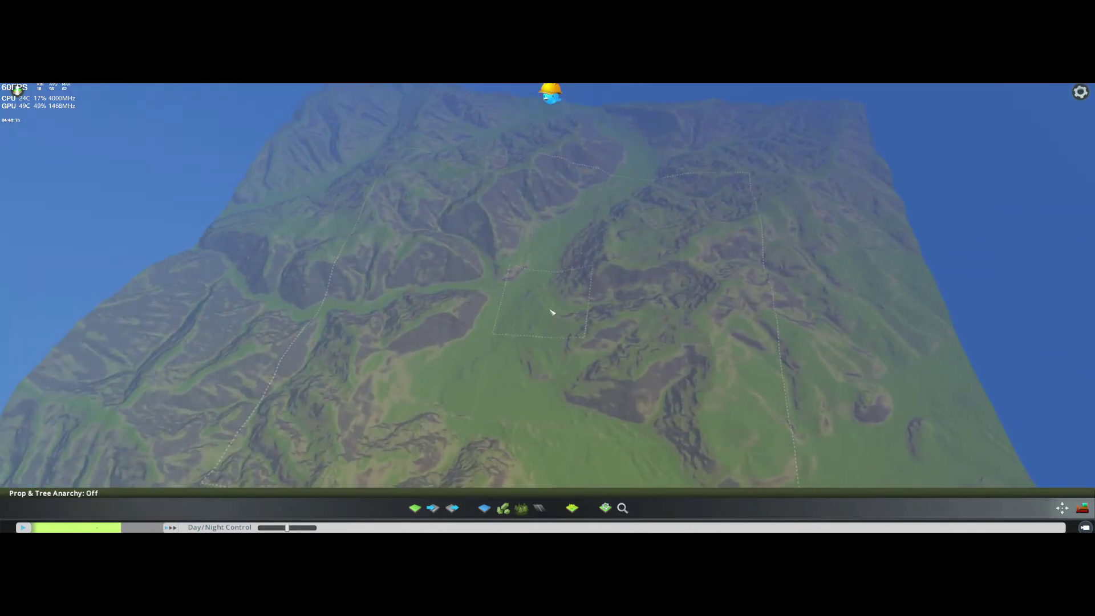
pyautogui.scroll(10, 551, 312)
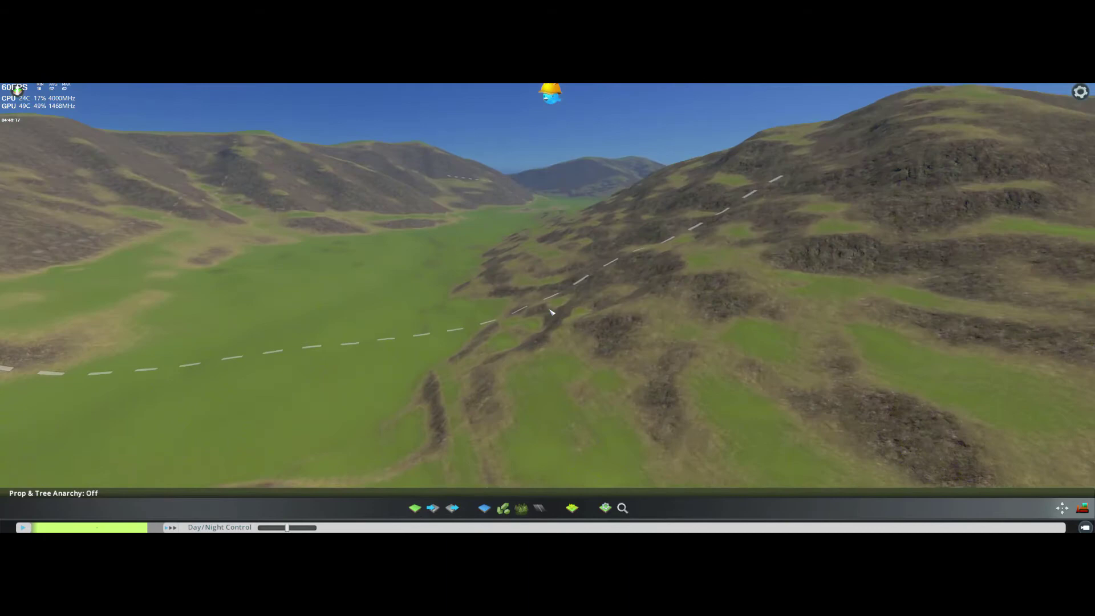
pyautogui.press('e')
pyautogui.press('e')
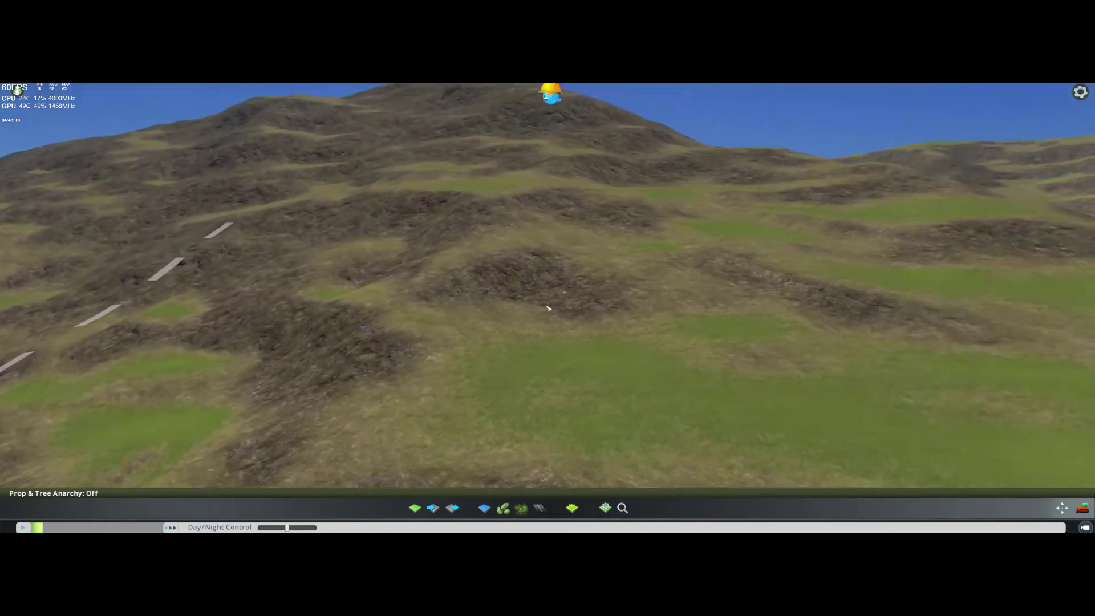
pyautogui.scroll(-8, 546, 308)
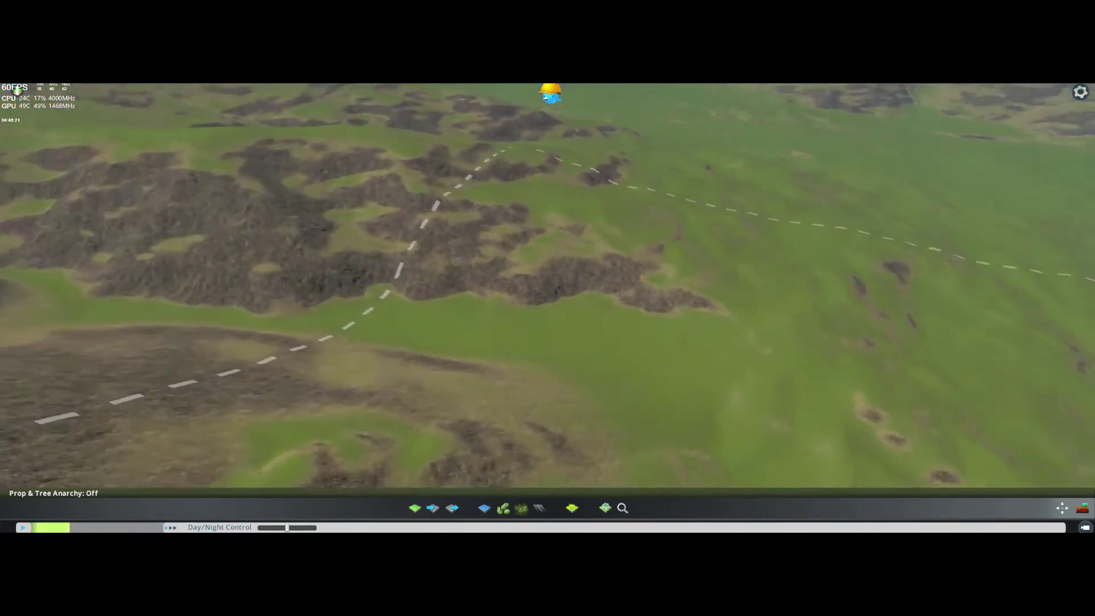
pyautogui.scroll(4, 548, 307)
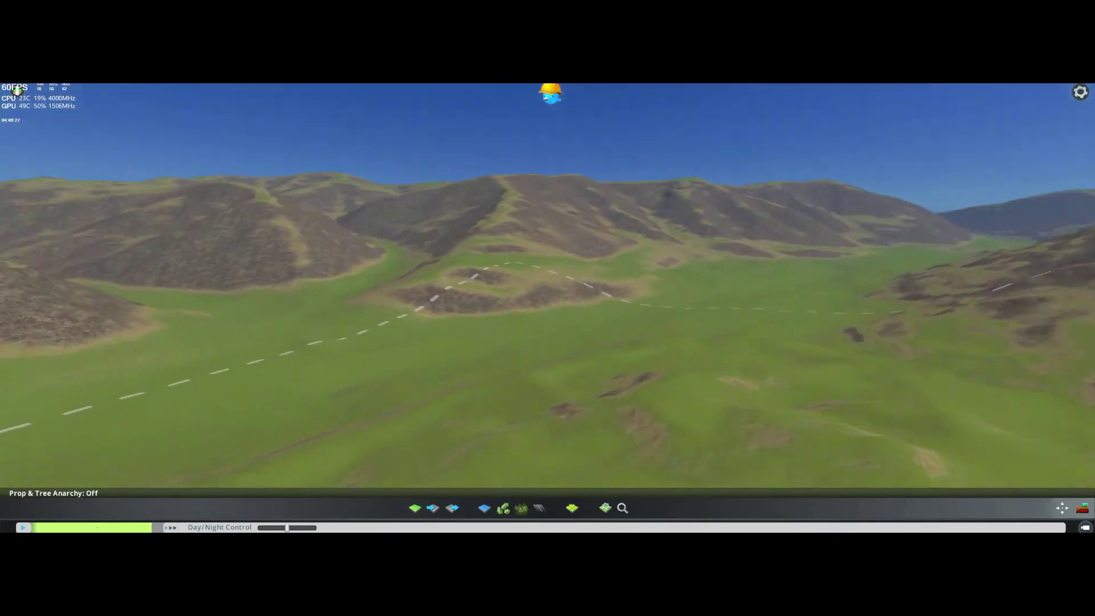
pyautogui.scroll(3, 548, 308)
pyautogui.scroll(-8, 548, 307)
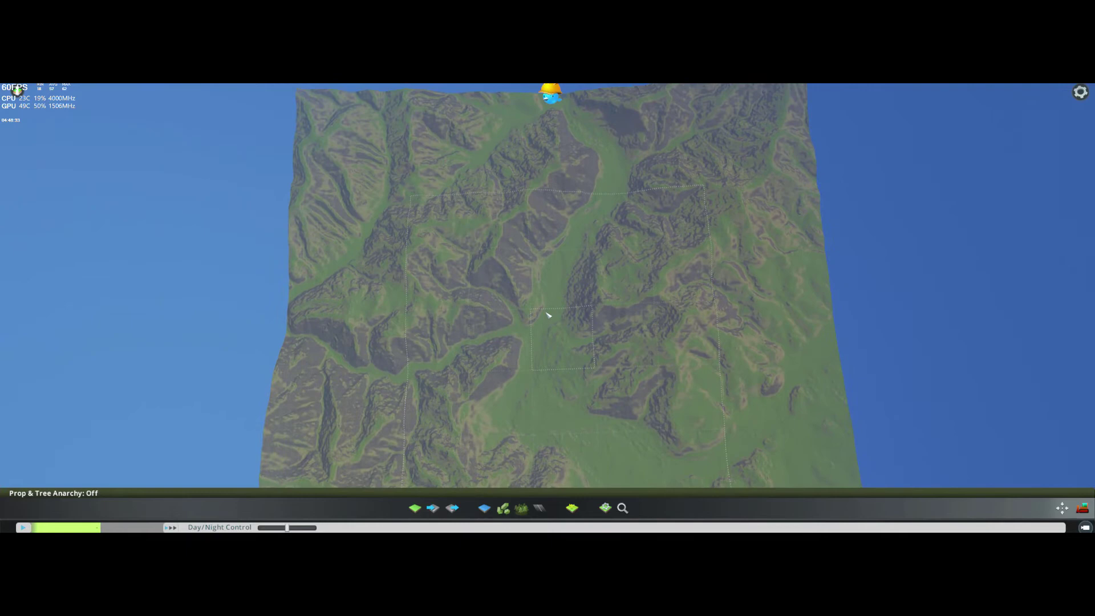
pyautogui.scroll(10, 550, 303)
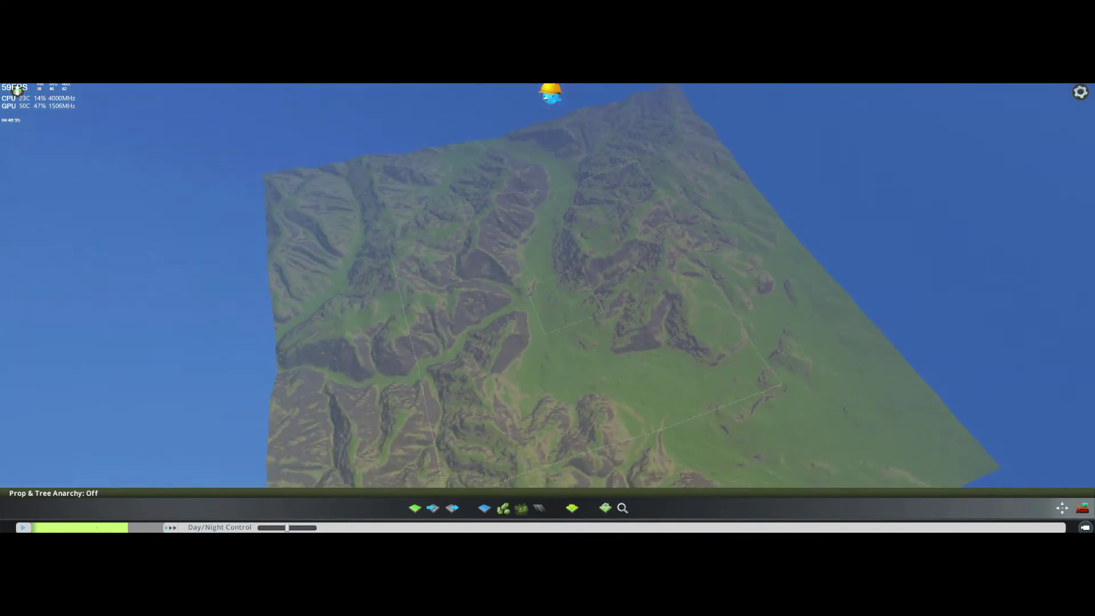
pyautogui.scroll(-10, 549, 302)
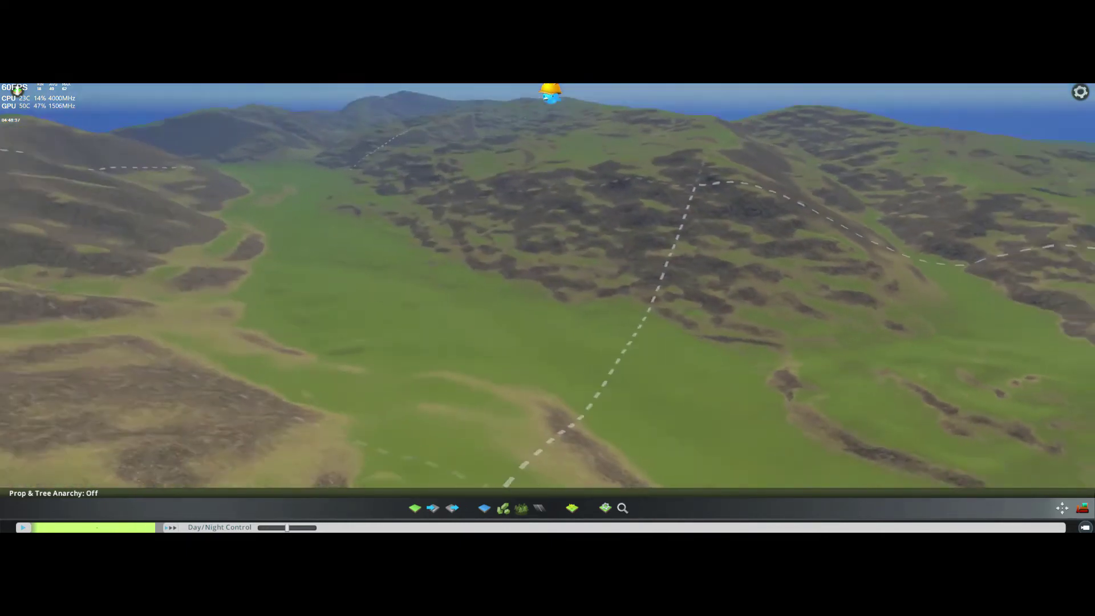
pyautogui.moveTo(550, 303); pyautogui.dragTo(552, 311, button='middle')
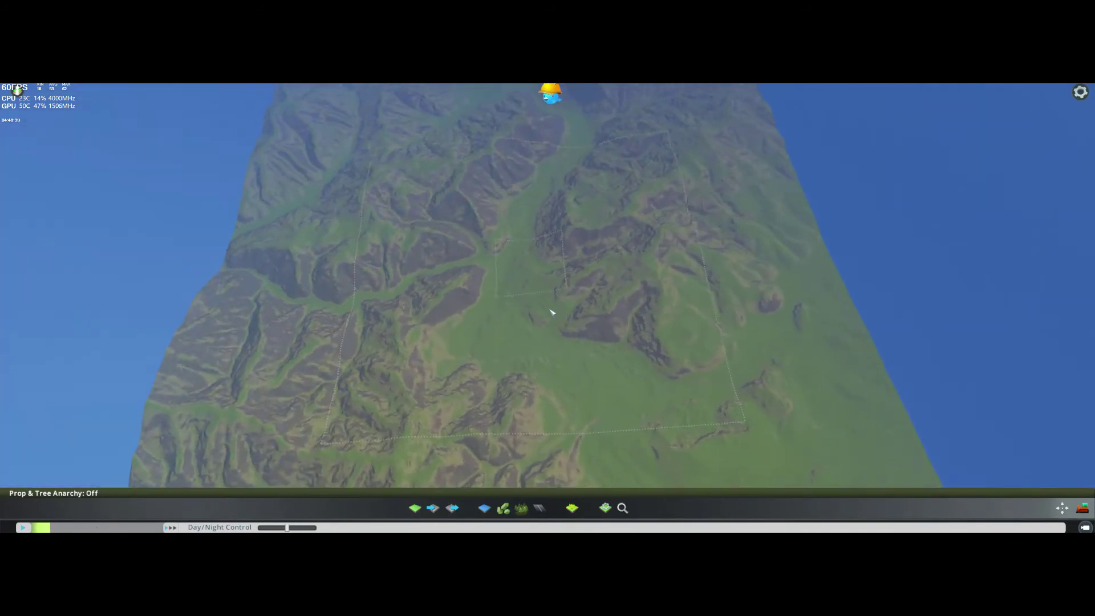
# Raise the sea level with the water tool to flood the river valley
pyautogui.click(484, 508)
pyautogui.scroll(10, 644, 368)
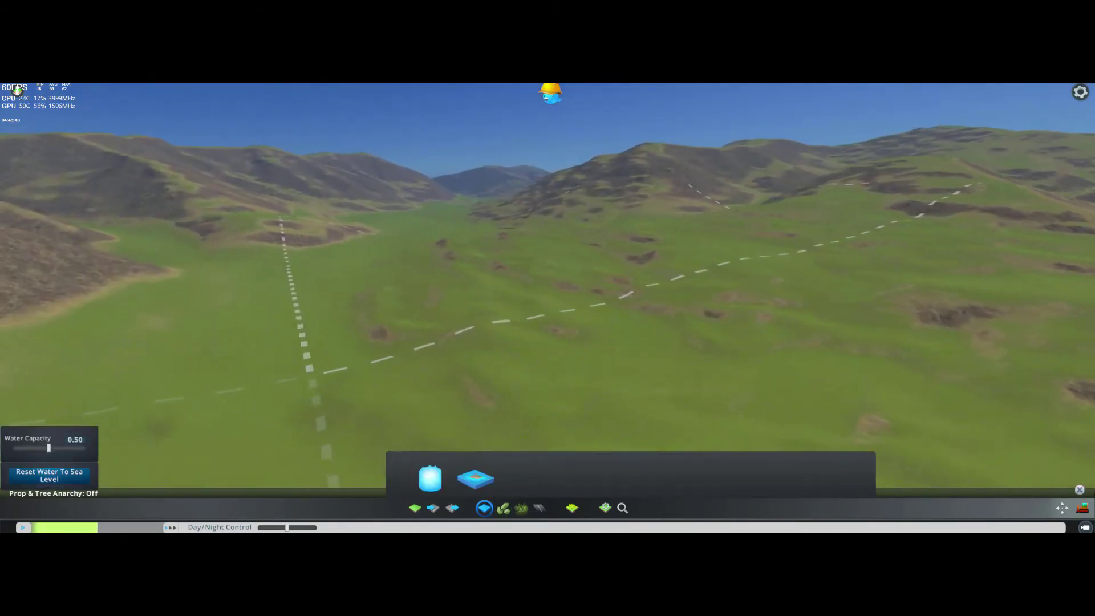
pyautogui.moveTo(445, 413); pyautogui.dragTo(482, 505, button='middle')
pyautogui.click(482, 505)
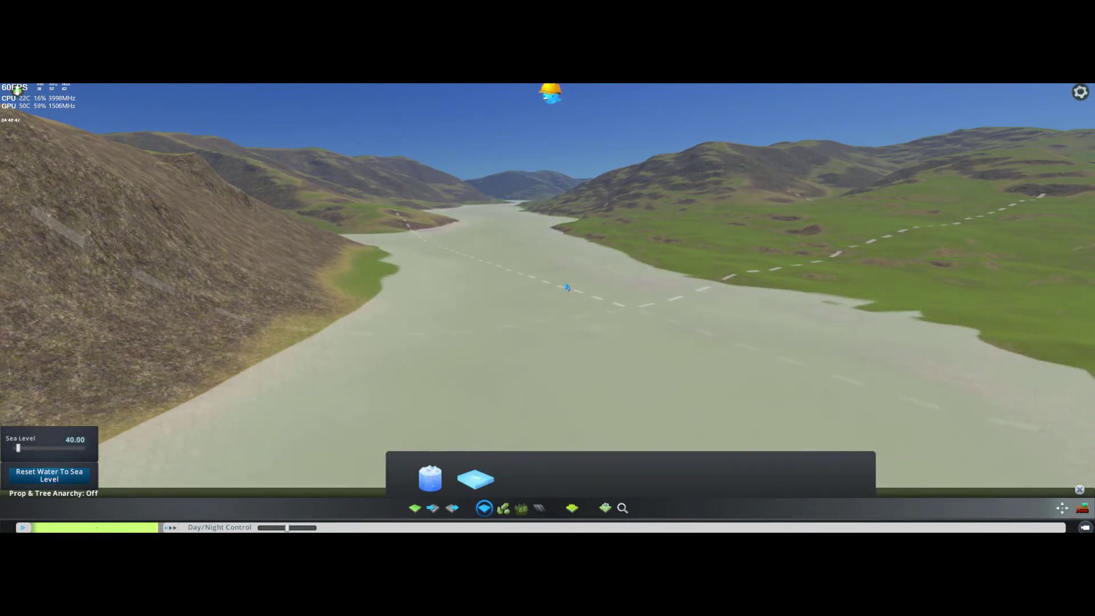
pyautogui.click(567, 288)
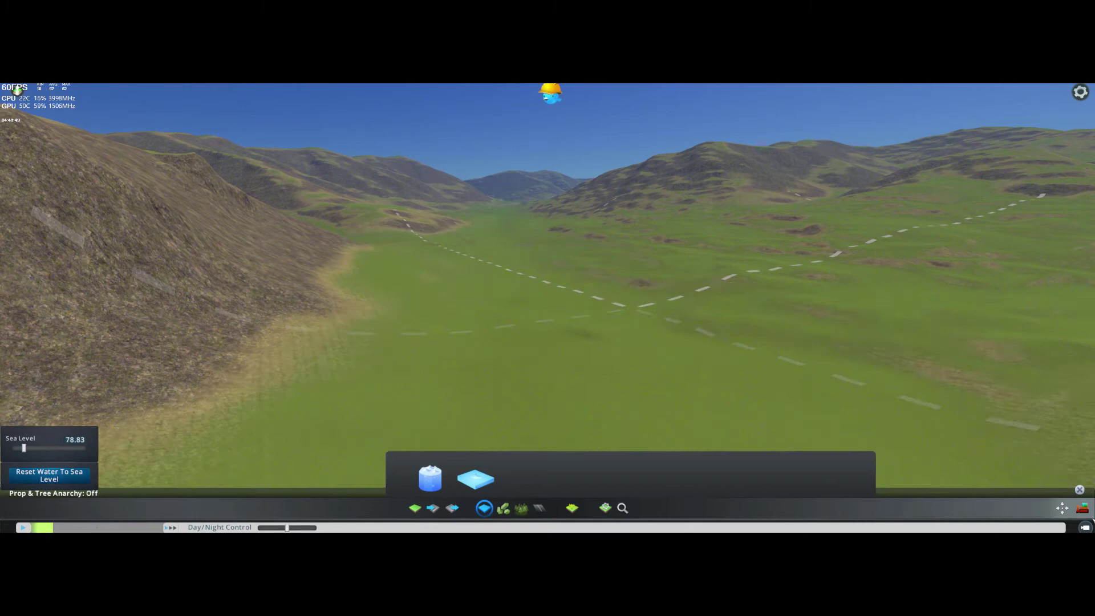
# Leave the Sea Level tool and view the water winding through the valley
pyautogui.press('Escape')
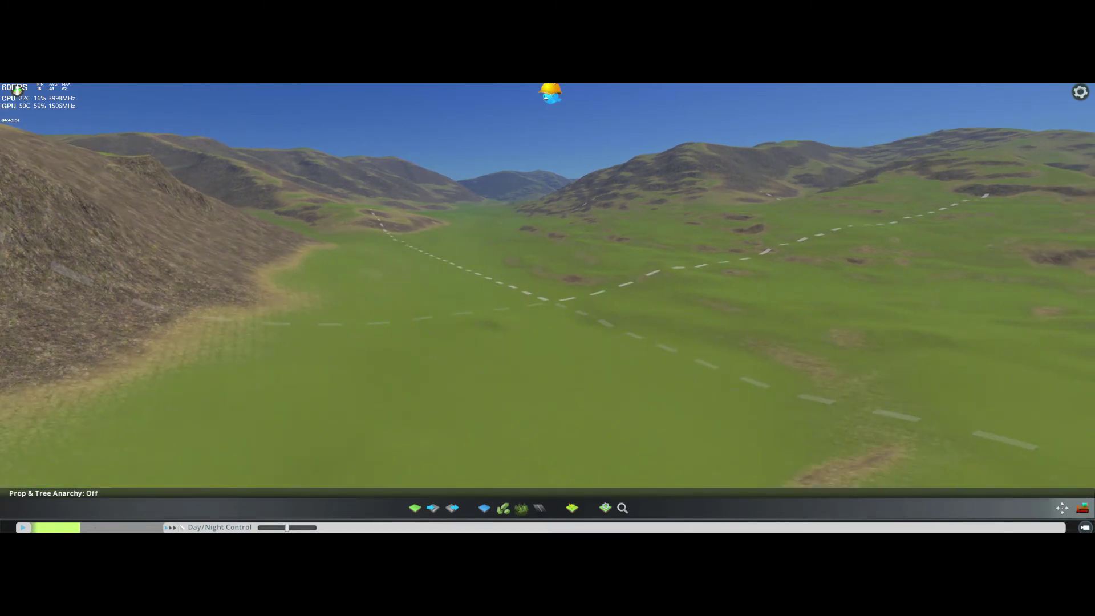
pyautogui.scroll(-10, 405, 353)
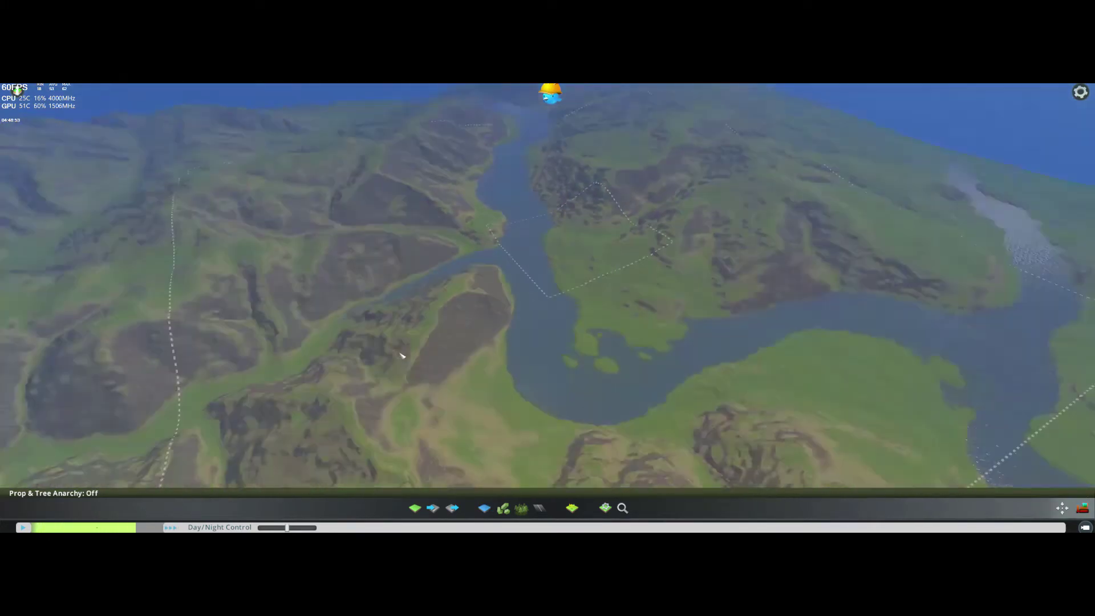
pyautogui.scroll(-5, 408, 357)
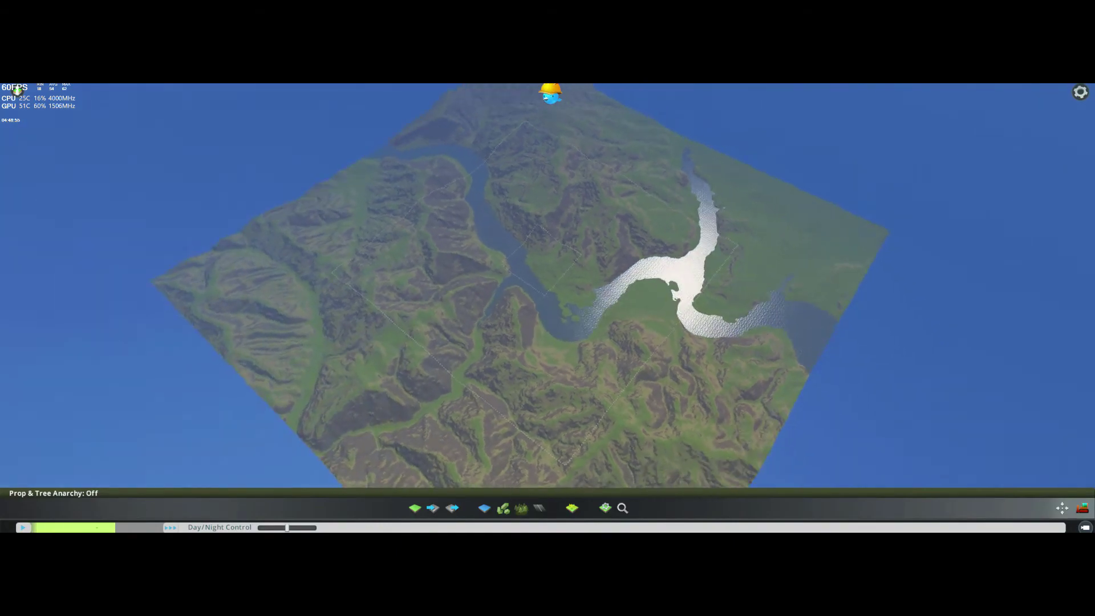
pyautogui.moveTo(551, 310); pyautogui.dragTo(552, 310, button='middle')
pyautogui.scroll(8, 551, 310)
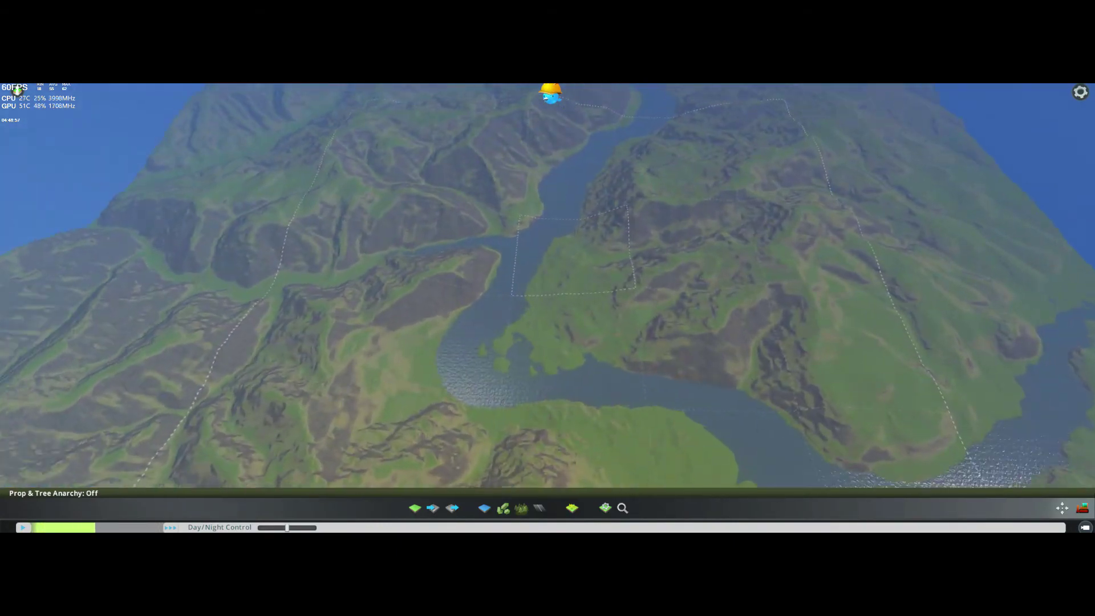
pyautogui.scroll(6, 547, 285)
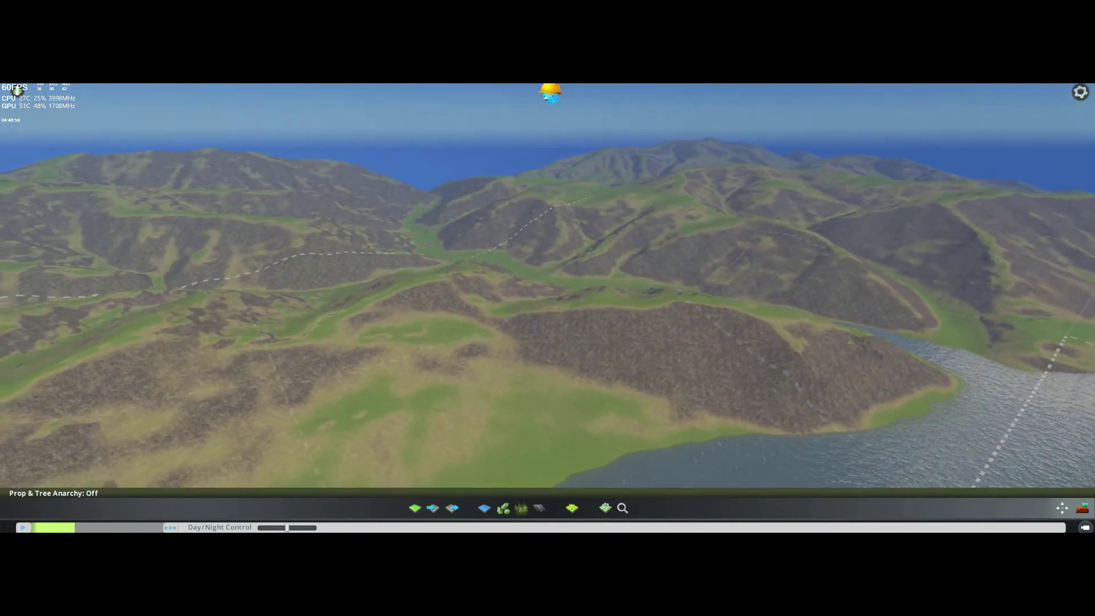
pyautogui.scroll(6, 550, 379)
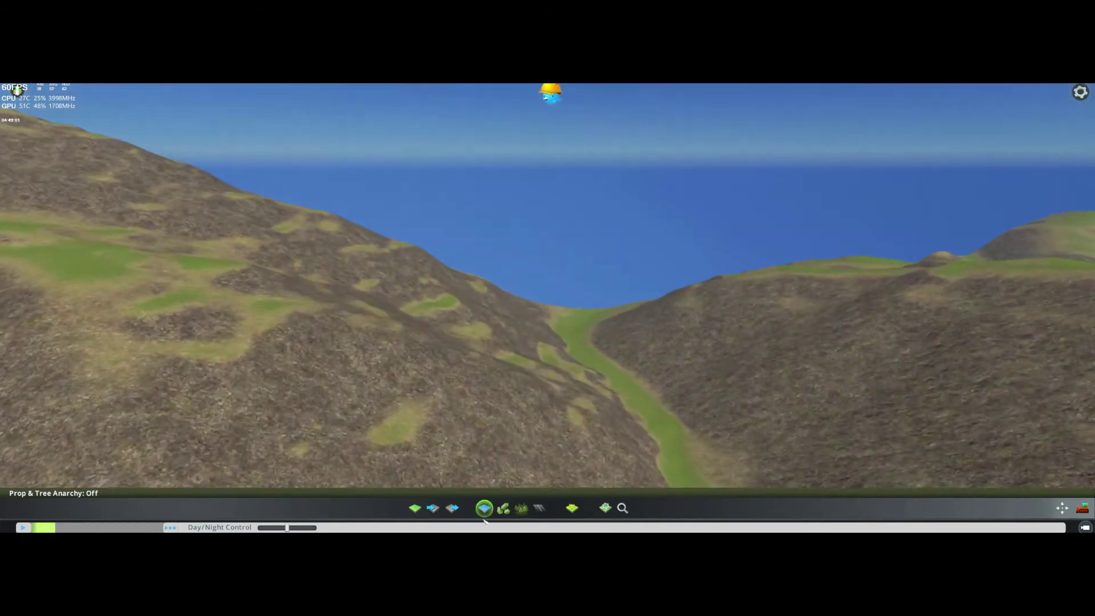
# Place a water source at the head of the narrow green gully beside the main river
pyautogui.click(484, 508)
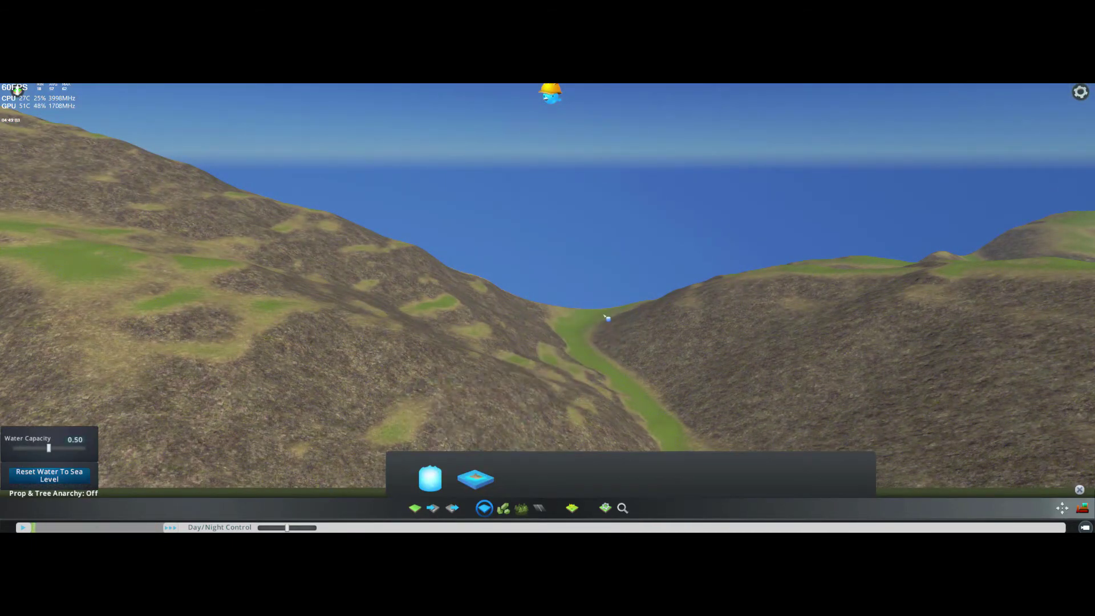
pyautogui.click(580, 319)
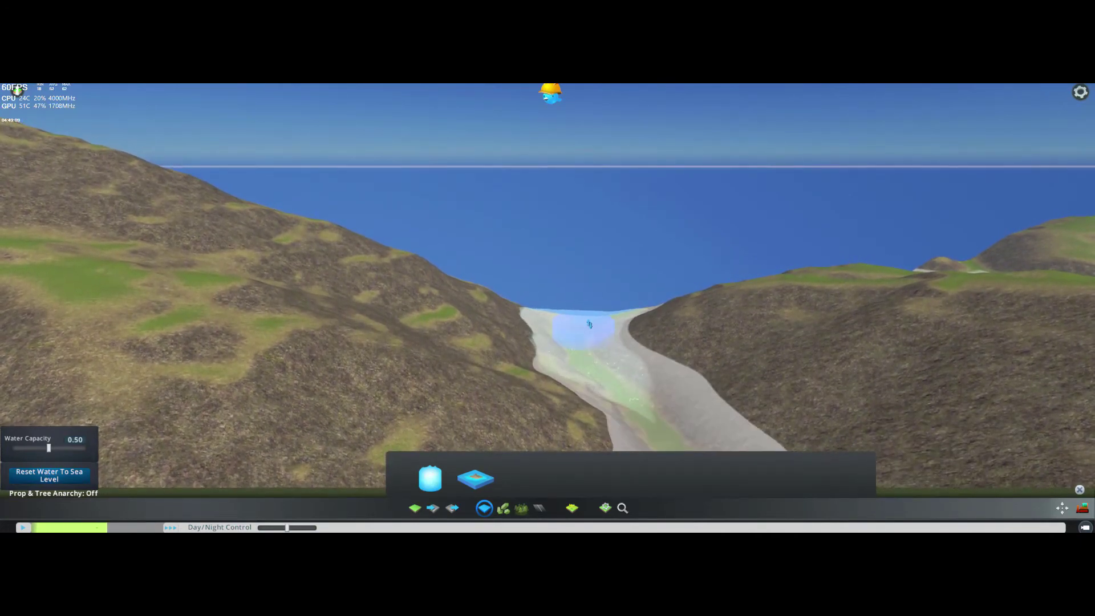
pyautogui.moveTo(589, 324); pyautogui.dragTo(521, 382, button='middle')
pyautogui.press('Escape')
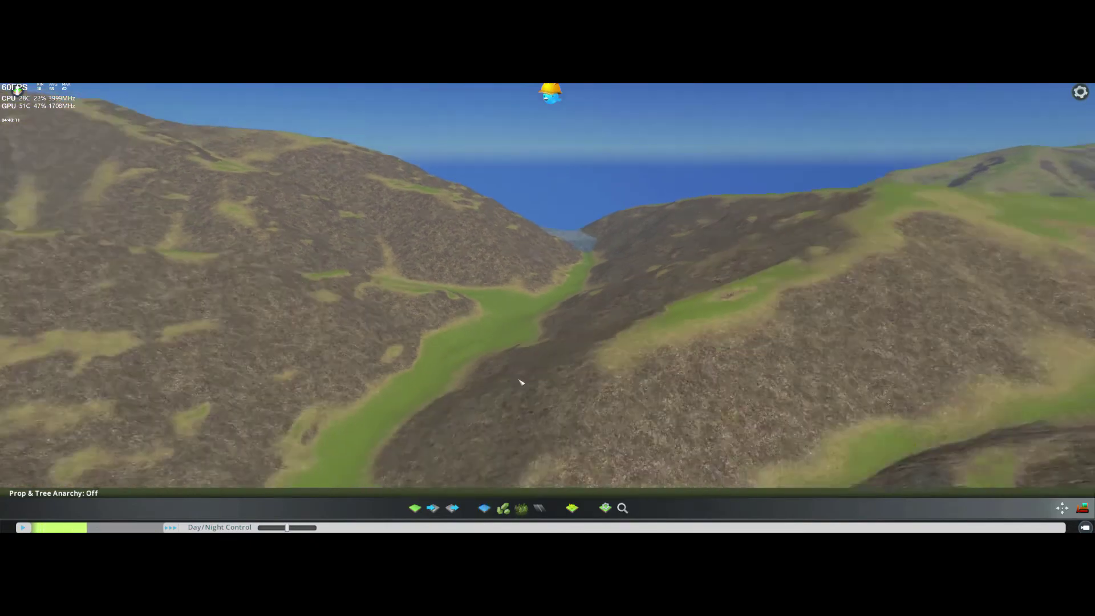
pyautogui.scroll(-10, 521, 382)
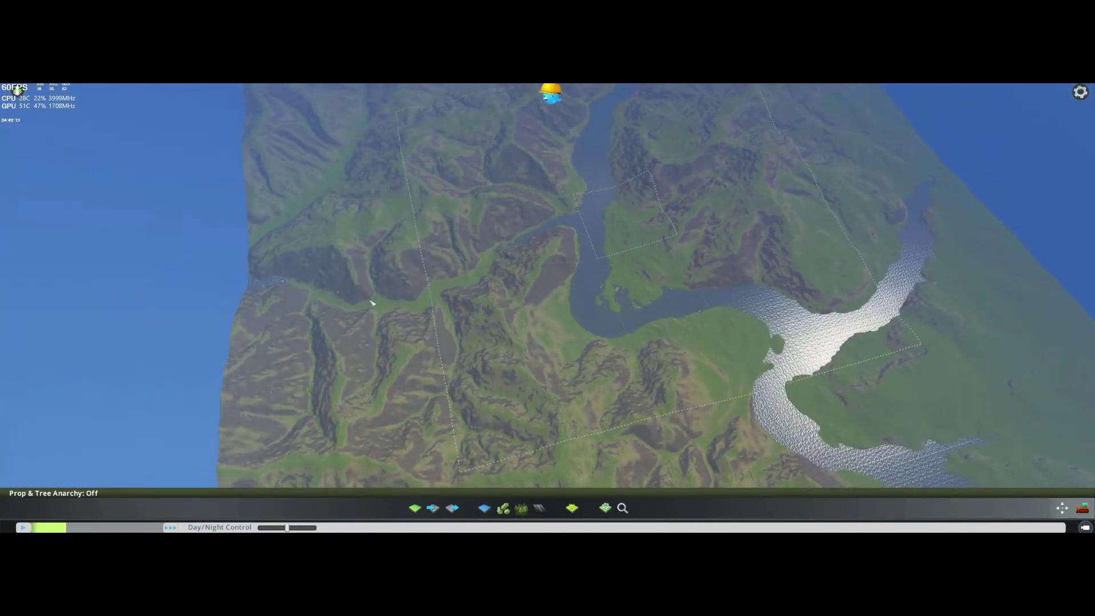
pyautogui.moveTo(499, 262); pyautogui.dragTo(559, 322, button='middle')
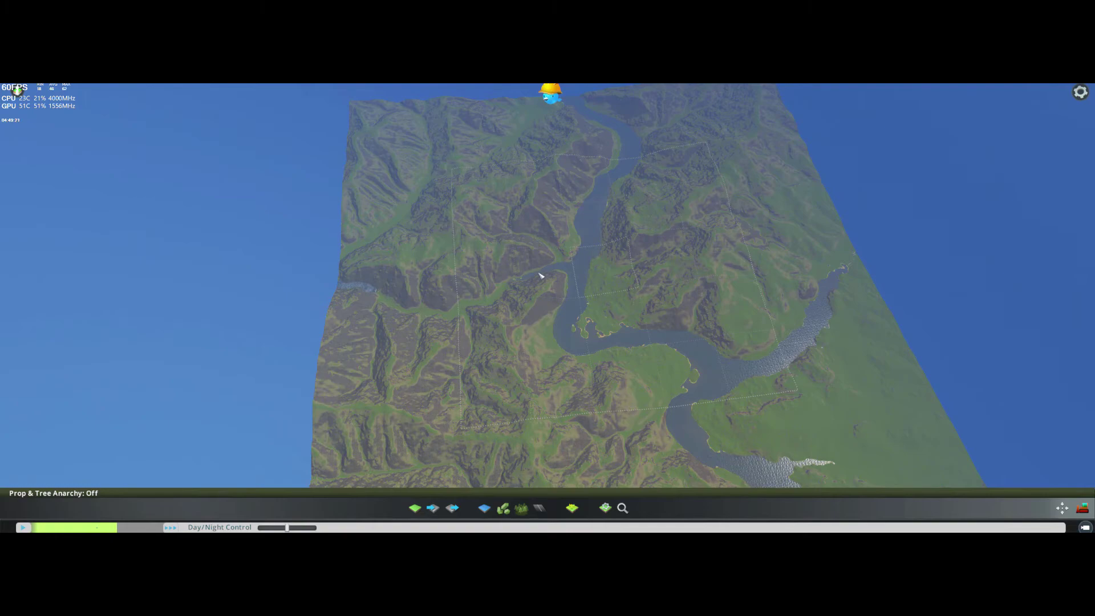
pyautogui.moveTo(542, 277); pyautogui.dragTo(419, 316, button='middle')
pyautogui.scroll(-6, 548, 311)
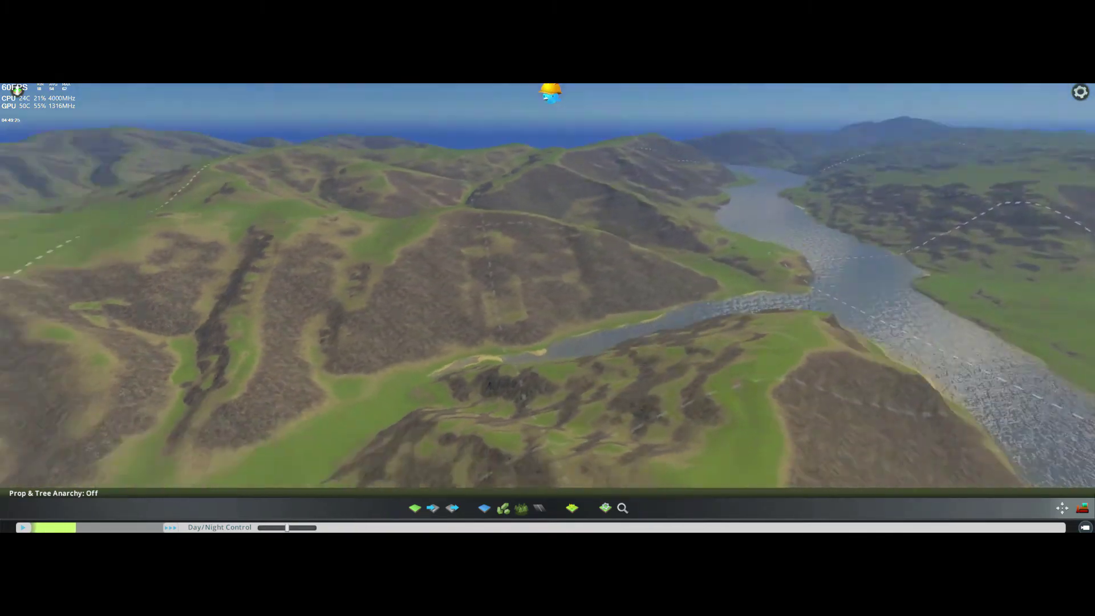
pyautogui.scroll(5, 530, 303)
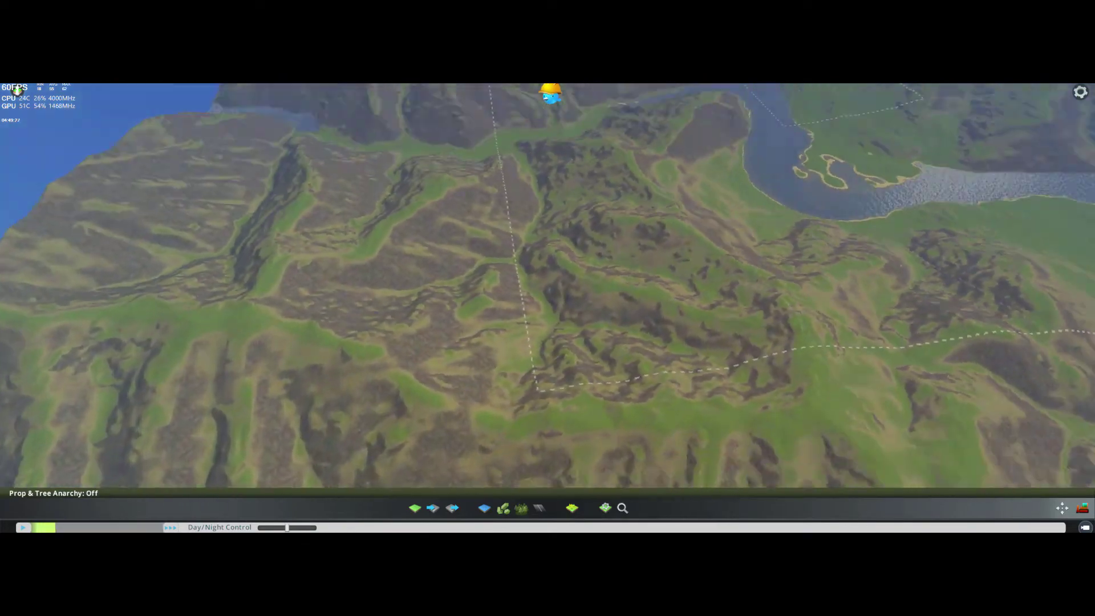
pyautogui.moveTo(547, 308); pyautogui.dragTo(405, 379, button='middle')
pyautogui.scroll(5, 459, 339)
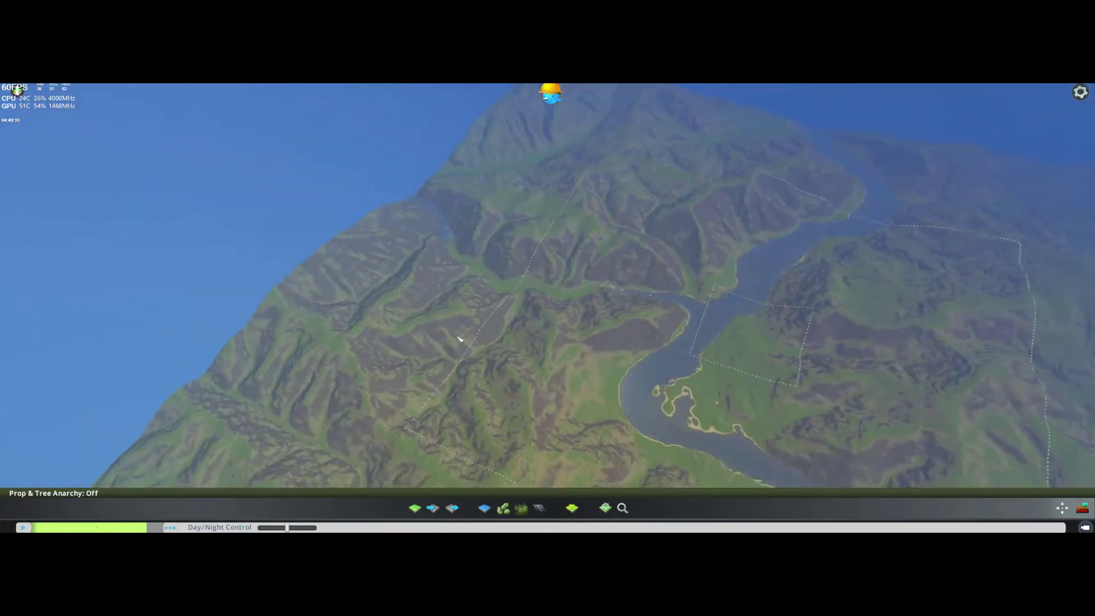
pyautogui.moveTo(459, 340); pyautogui.dragTo(552, 312, button='middle')
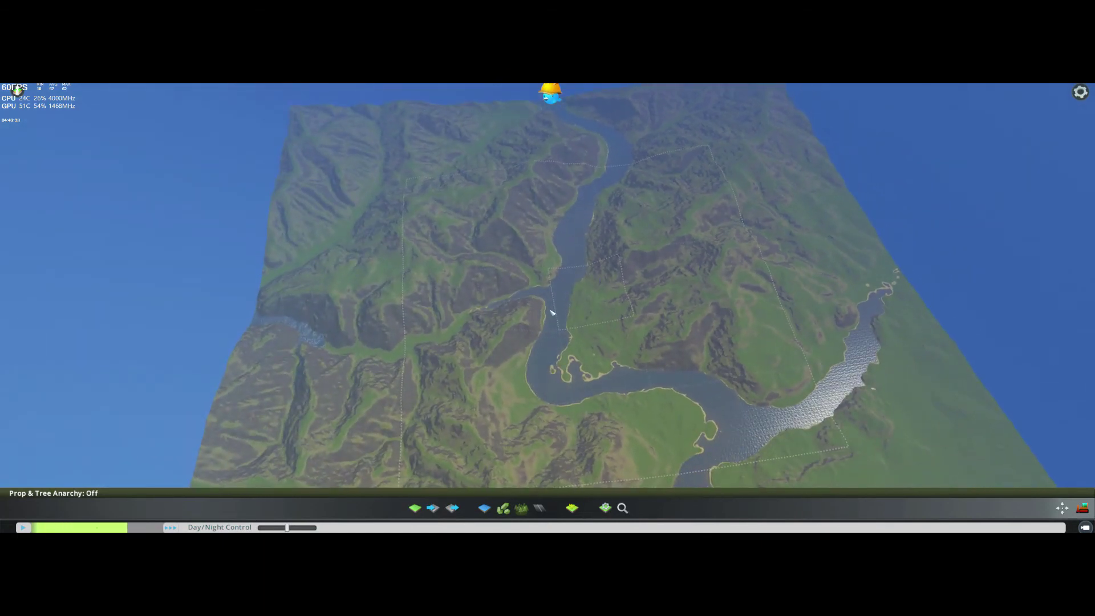
pyautogui.press('w')
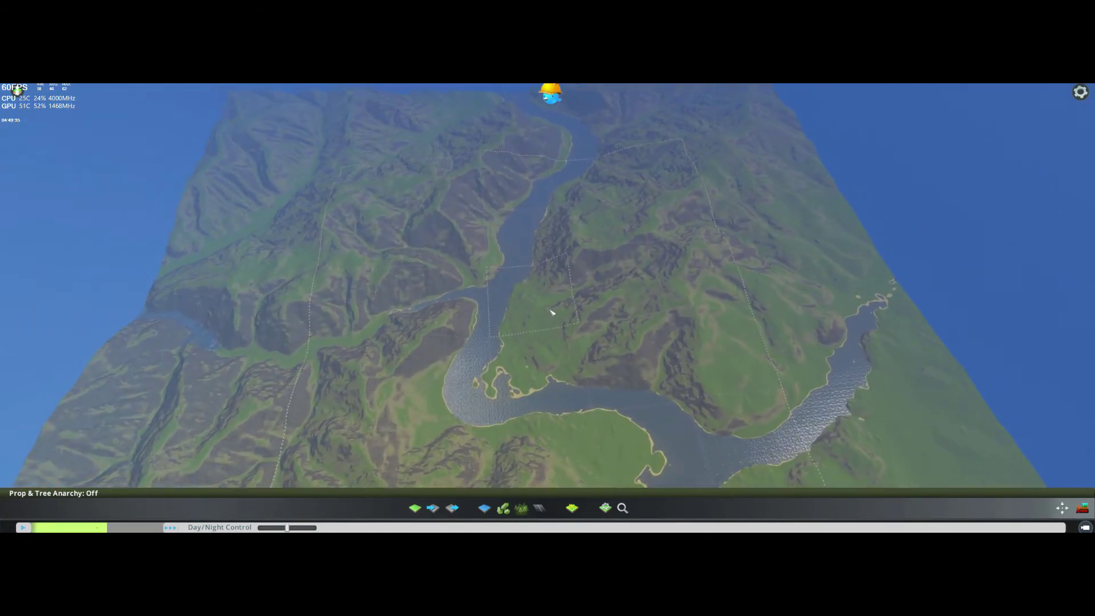
pyautogui.press('d')
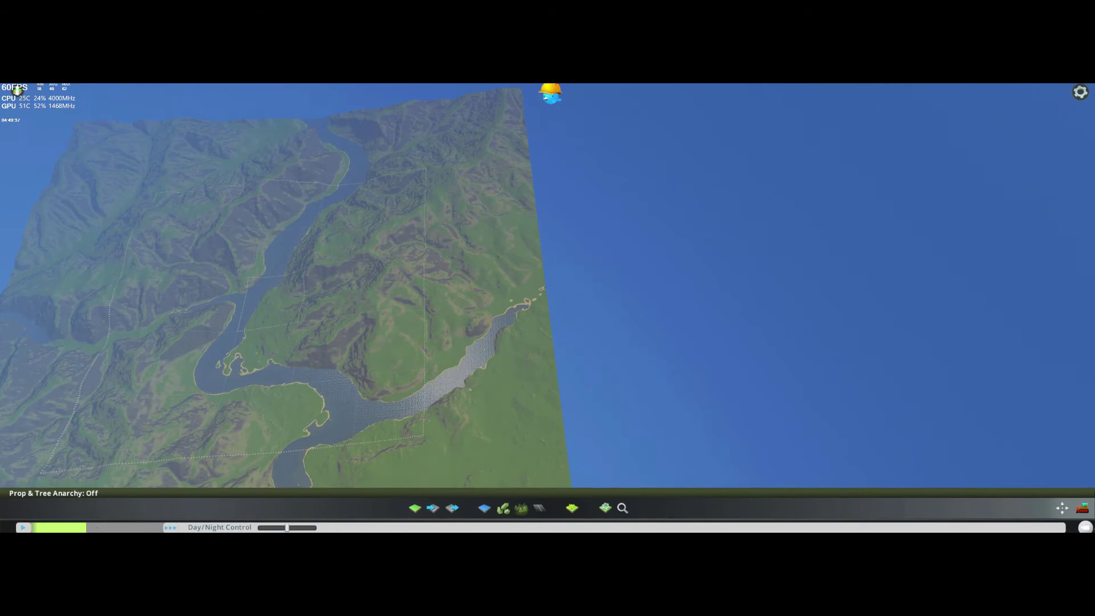
# Hide the editor interface and orbit the camera to centre the winding river
pyautogui.press('r')
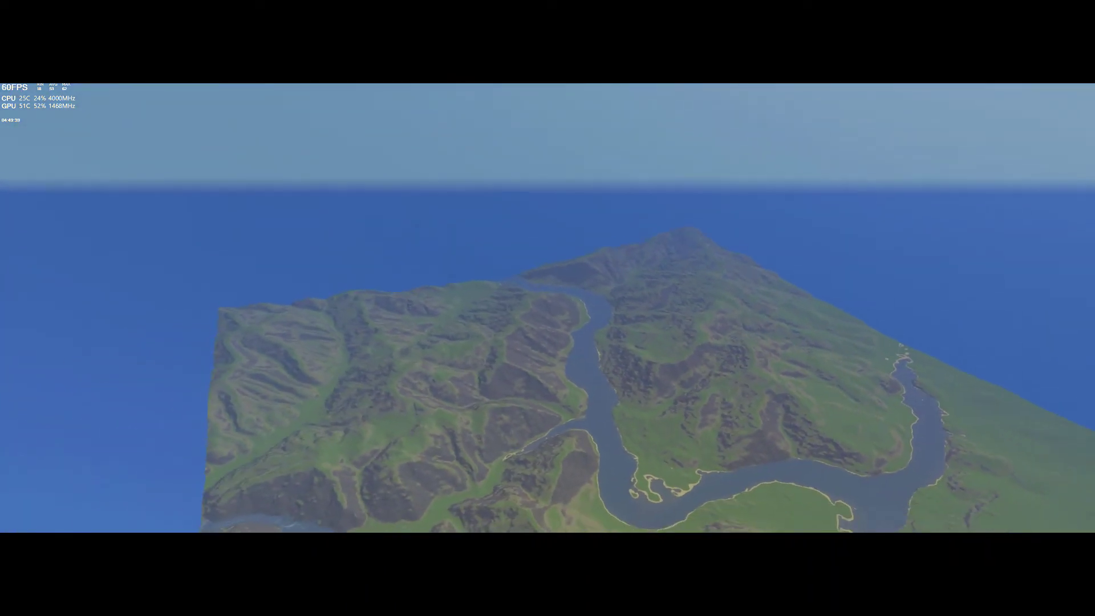
pyautogui.press('q')
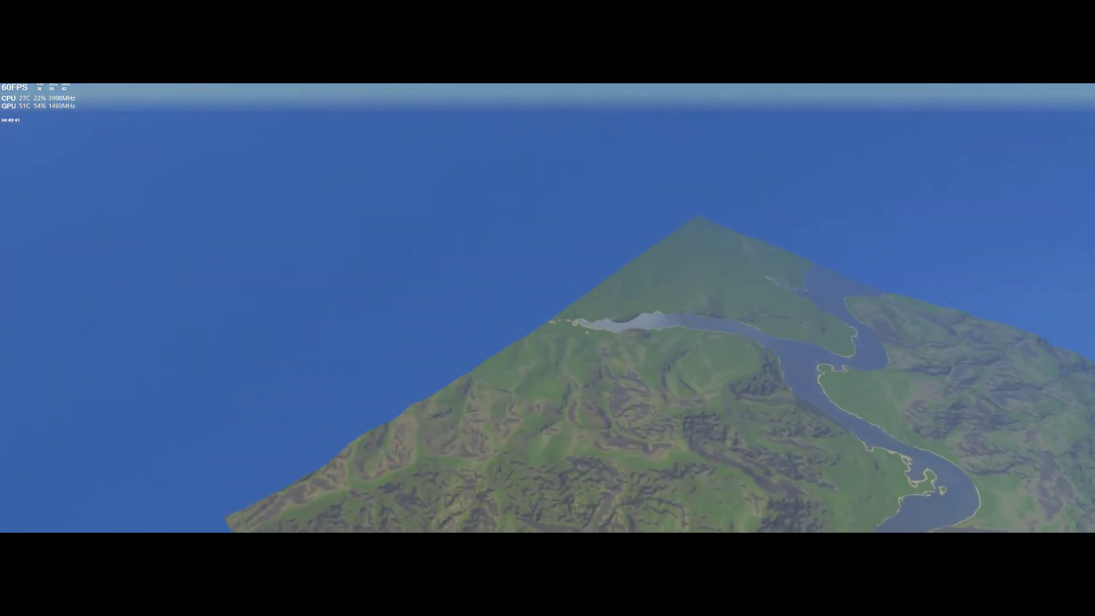
pyautogui.press('q')
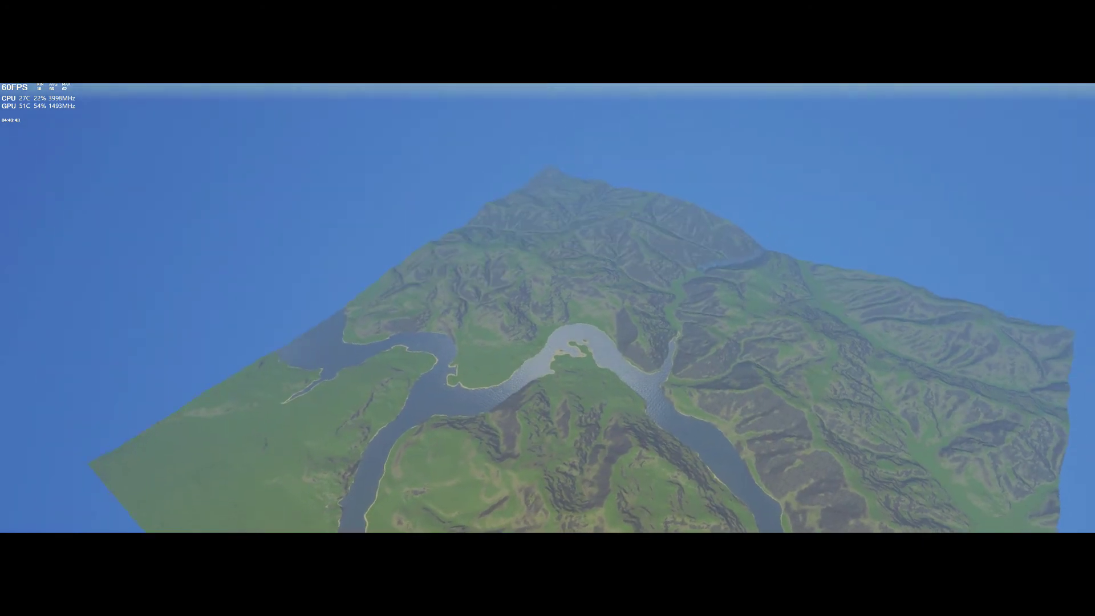